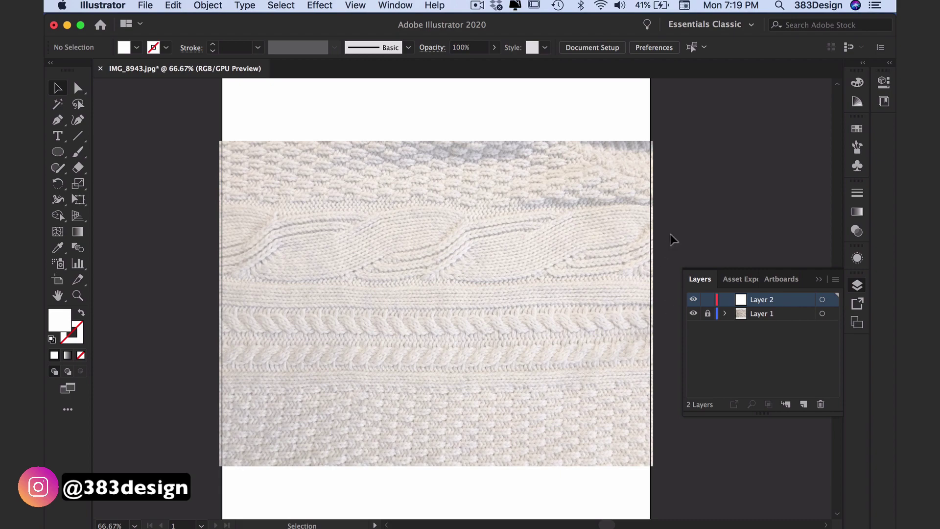
- Trace a curved Pen path along the raised upper edge of the central cable twist in the knit photo
left_click(464, 279, "super")
left_click(458, 330, "super")
left_click(468, 293, "alt+super")
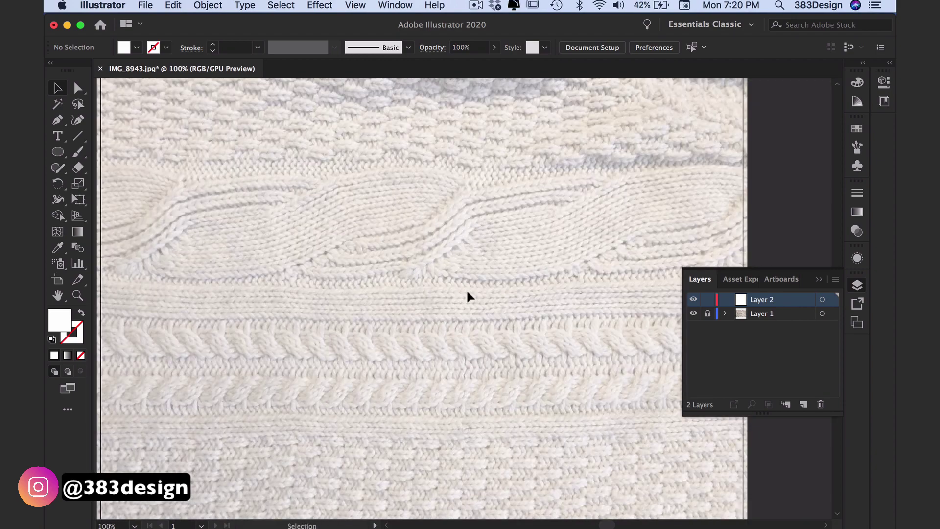
left_click(57, 119)
left_click(600, 185)
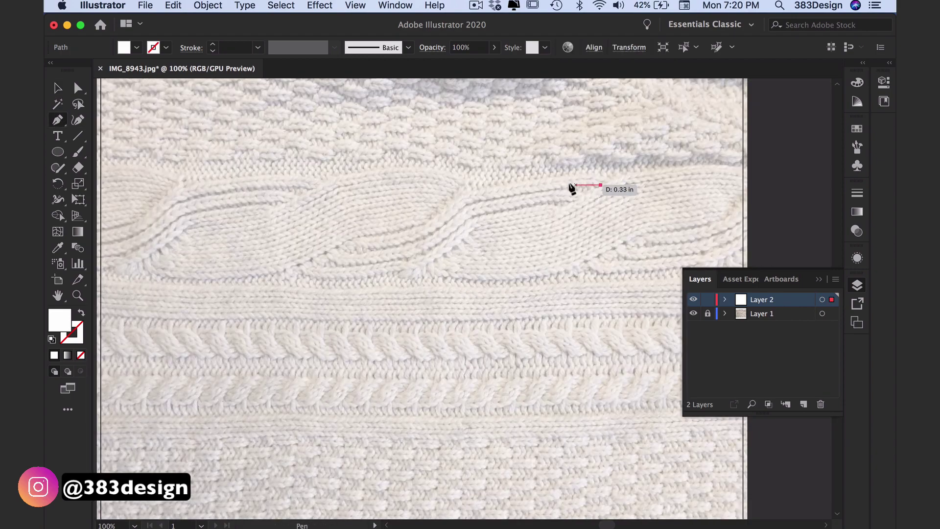
left_click_drag(556, 182, 548, 187)
left_click_drag(467, 197, 453, 208)
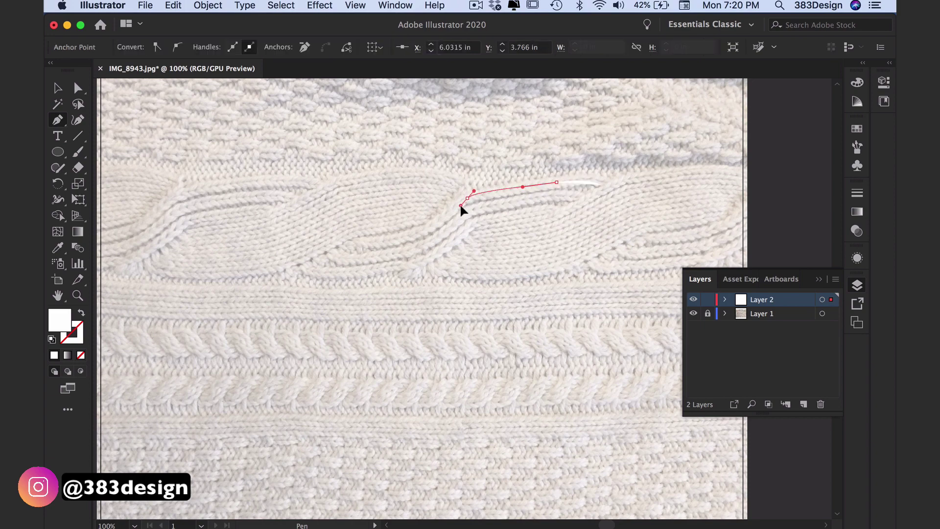
left_click(429, 226)
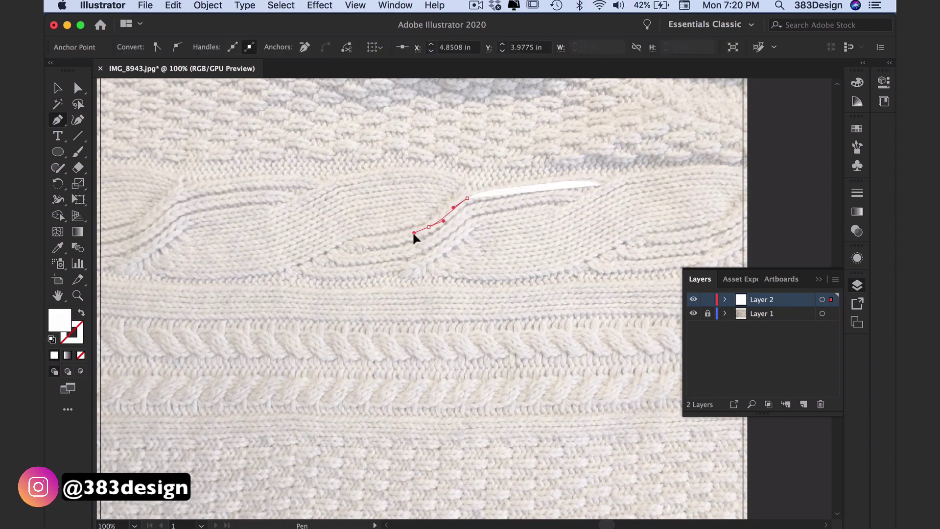
left_click_drag(412, 232, 414, 235)
left_click_drag(349, 244, 283, 240)
- Give the traced path no fill and a black stroke with a weight of 10 pt
left_click(73, 335)
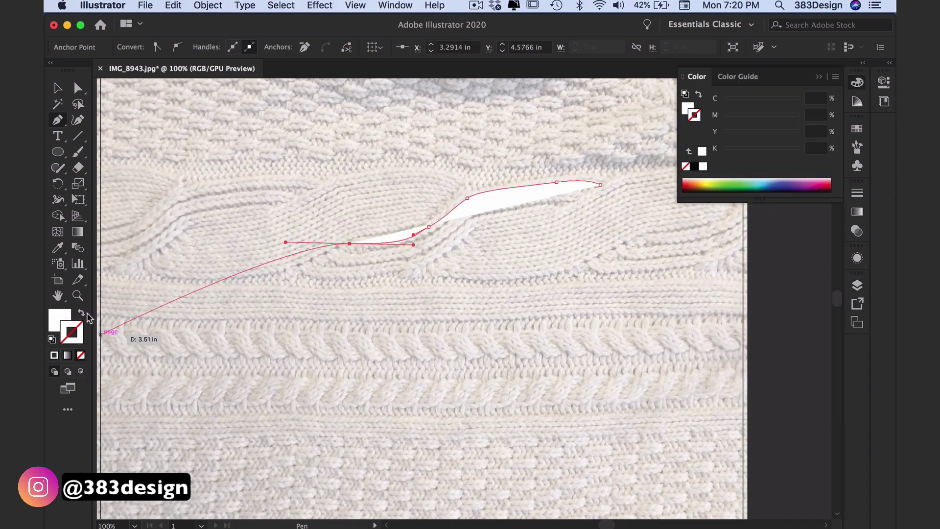
left_click(83, 313)
left_click(694, 166)
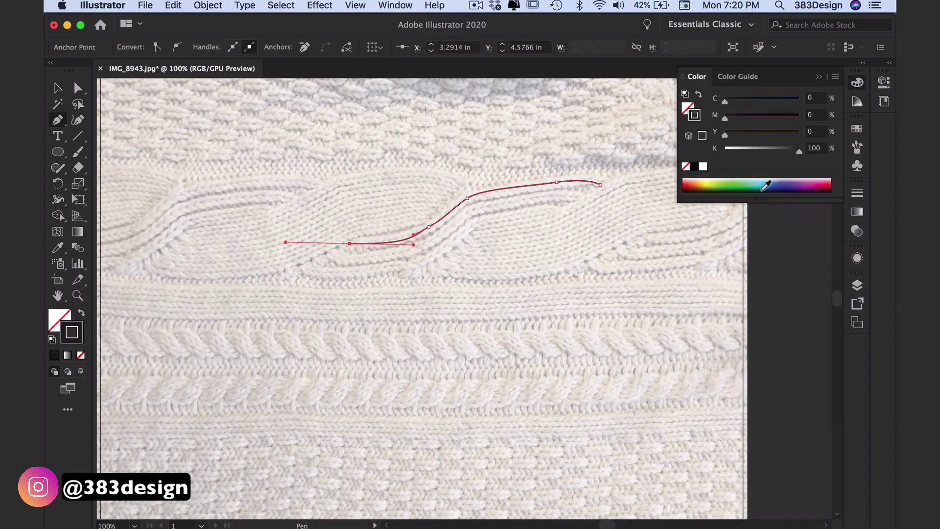
left_click(857, 193)
left_click(737, 205)
left_click(736, 206)
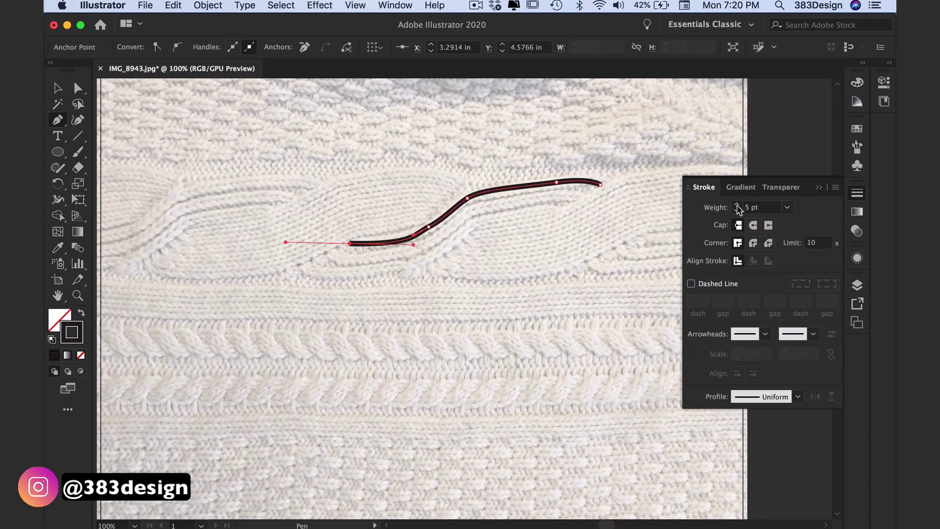
left_click(738, 206)
left_click(737, 206)
left_click(737, 205)
left_click(737, 206)
left_click(737, 206)
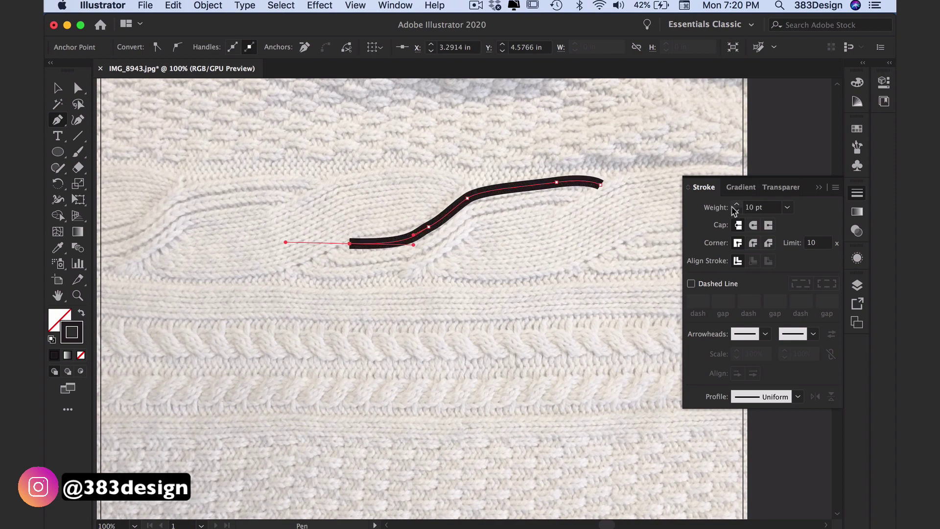
- Smooth the traced curve by removing two surplus anchor points and adjusting the remaining anchors and handles around its bend
left_click(57, 88)
left_click_drag(80, 168, 125, 199)
left_click_drag(466, 198, 518, 187)
key("p")
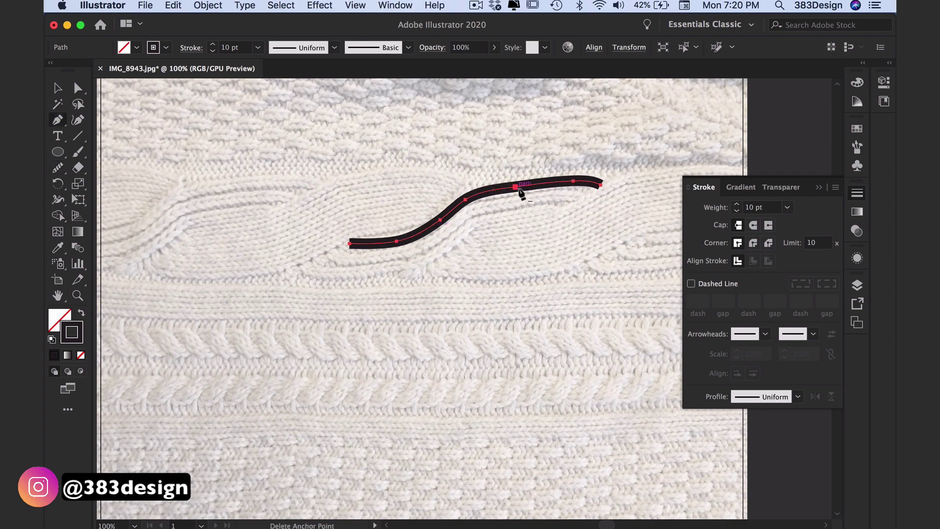
left_click(517, 187)
left_click(395, 241)
left_click_drag(430, 227, 403, 244)
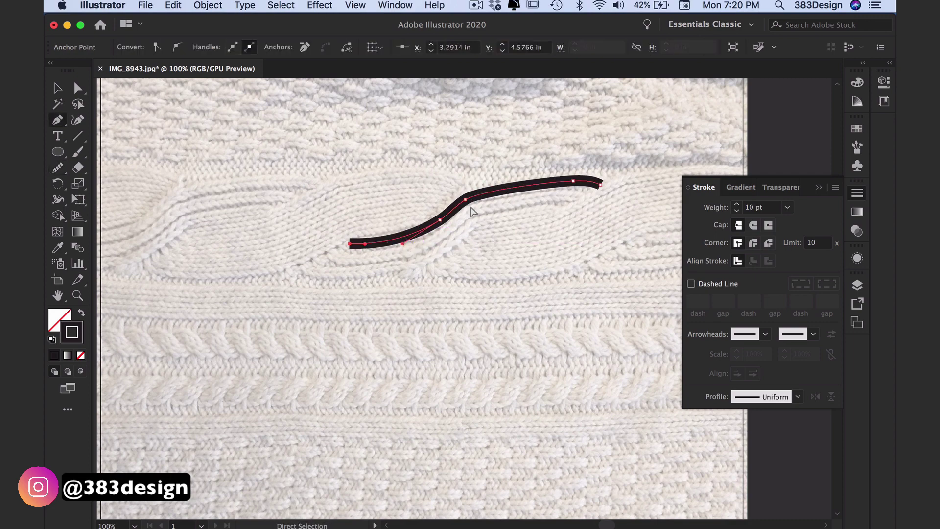
mouse_move(465, 199)
left_mouse_down()
mouse_move(482, 193)
mouse_move(462, 202)
left_mouse_up()
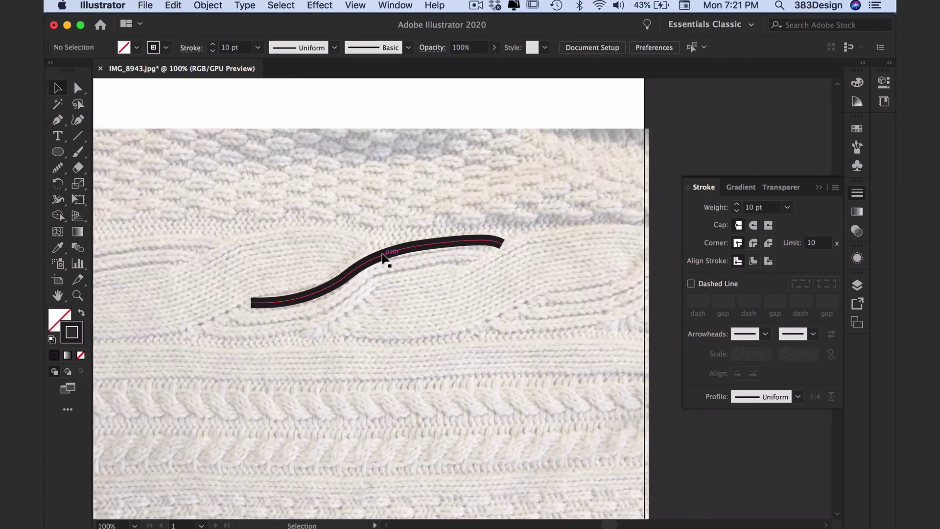
- Duplicate the curve just below the original and extend the copy's lower-left end with a curved Pen segment
mouse_move(383, 255)
left_mouse_down()
mouse_move(365, 287)
mouse_move(383, 287)
left_mouse_up()
key("p")
left_click(201, 324)
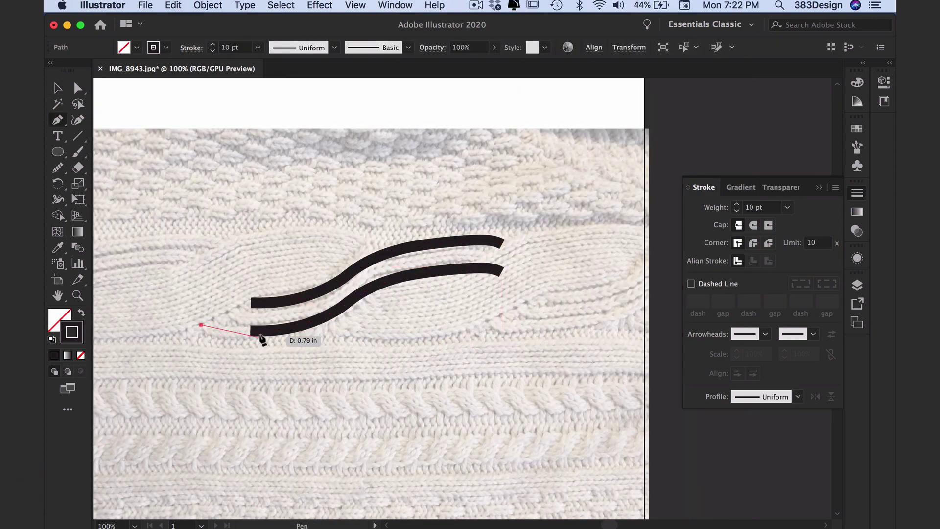
left_click_drag(250, 330, 281, 328)
- Delete the end anchor point at the upper-right end of the lower curve
left_click(418, 365, "super")
left_click(502, 271, "super")
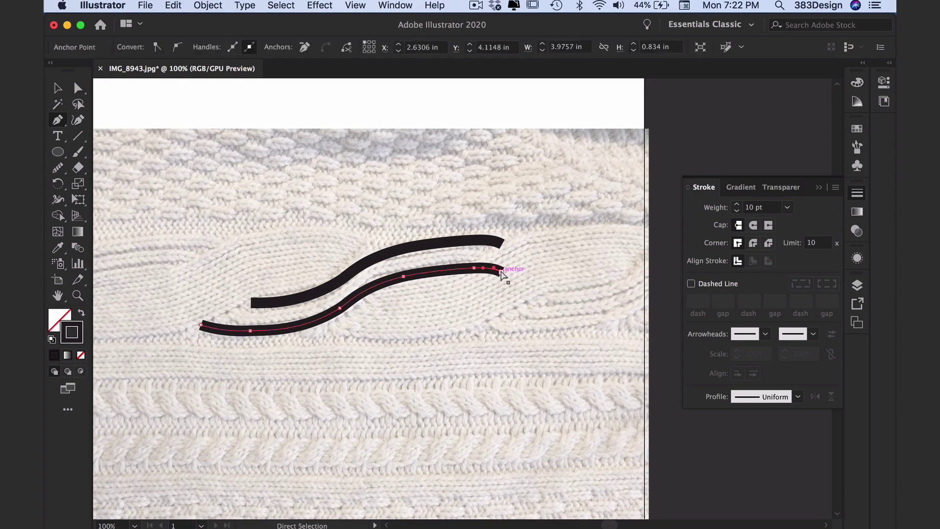
key("Delete")
- Reduce the curves' stroke weight to 8 pt and reposition the upper curve's anchor just past its bend
left_click(485, 308, "super")
left_click(485, 308, "super")
left_click_drag(350, 357, 450, 368)
mouse_move(467, 216)
left_mouse_down()
mouse_move(443, 220)
mouse_move(426, 248)
left_mouse_up()
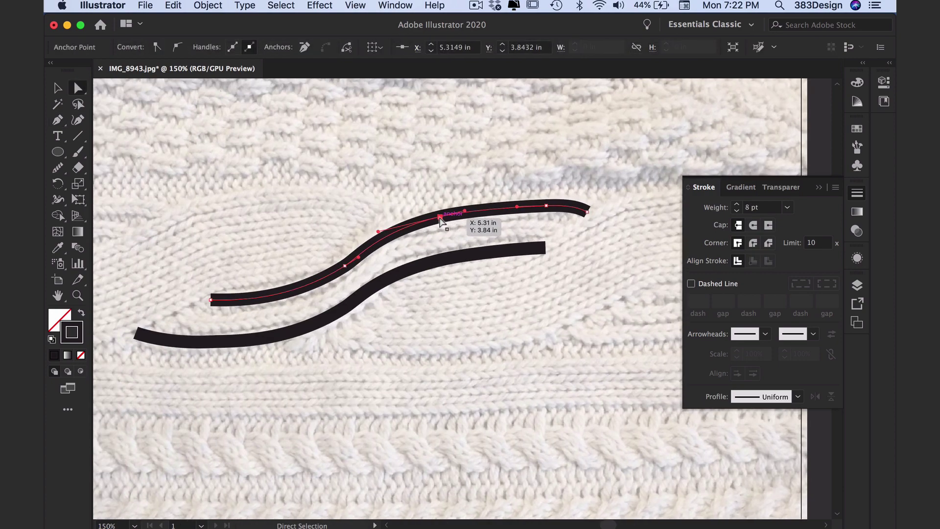
- Place a copy of the upper curve between the two strands and trim its upper-right end with Scissors
left_click(58, 89)
left_click(154, 147)
key("c")
left_click(567, 225)
left_click(581, 228, "super")
key("Delete")
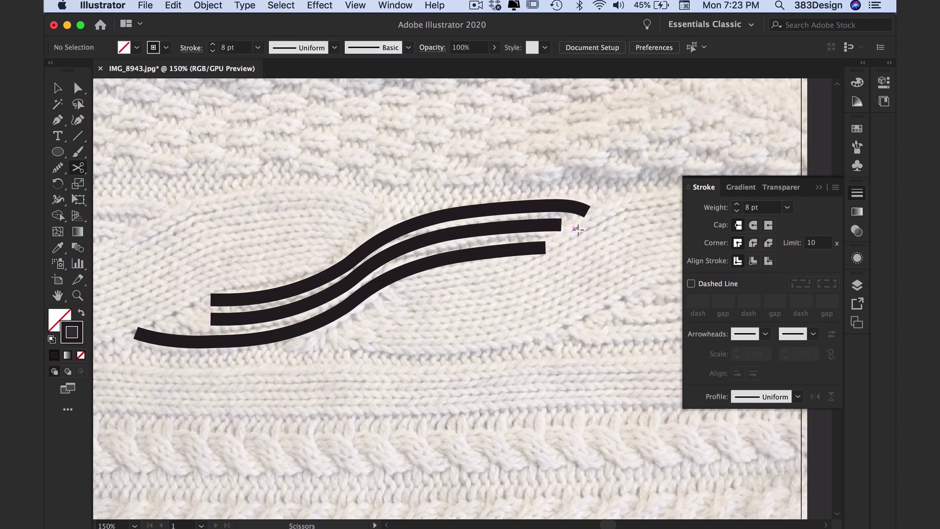
- Extend the middle curve's lower-left end with a short upward-curving Pen segment
key("p")
left_click(211, 320)
left_click_drag(181, 309, 170, 298)
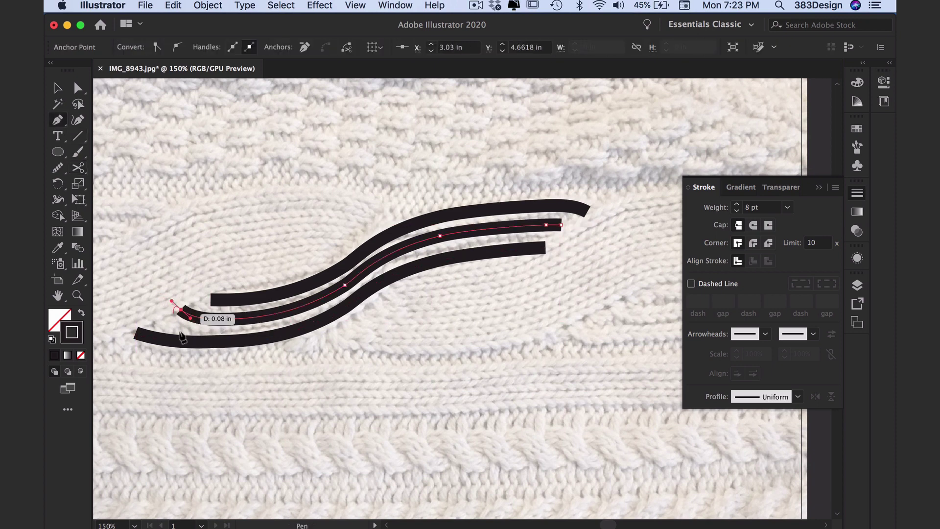
left_click(318, 389, "super")
- Draw a wavy Pen path along the upper edge of the neighbouring cable twist, starting at the upper strand, and adjust its end handle
key("super+minus")
left_click_drag(581, 328, 721, 308)
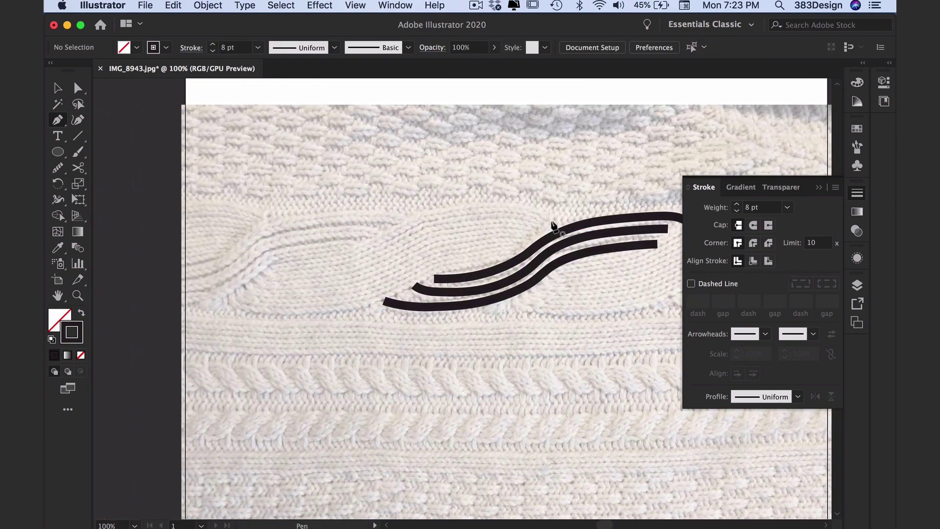
left_click(556, 224)
left_click_drag(481, 208, 438, 213)
left_click_drag(370, 244, 362, 246)
left_click_drag(271, 265, 230, 268)
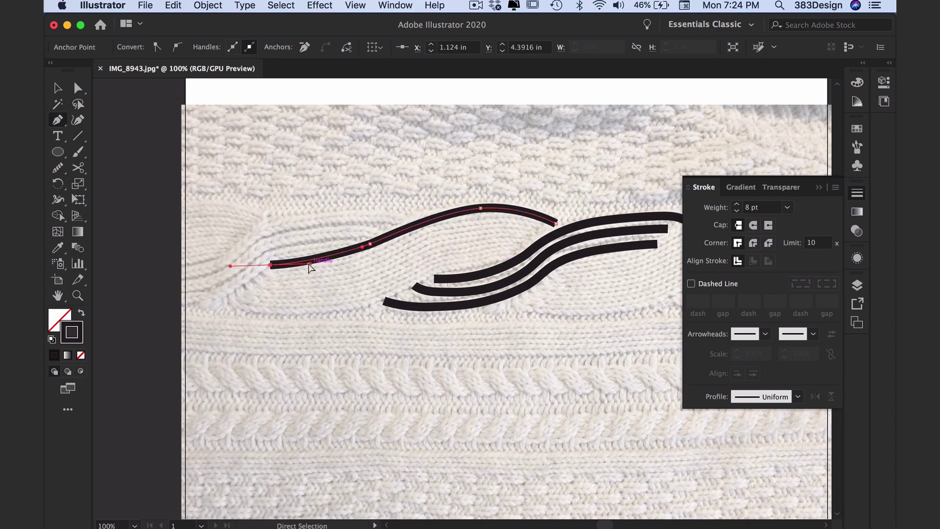
left_click_drag(309, 263, 339, 260)
left_click(394, 314, "super")
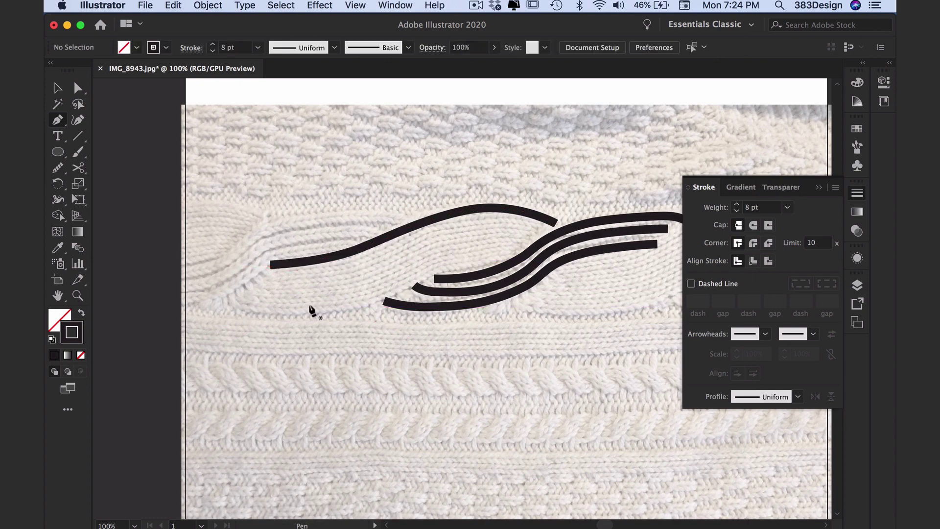
- Reduce the new wavy curve's stroke to 5 pt and duplicate it straight down to the cable's lower edge
left_click(56, 88)
left_click(403, 235)
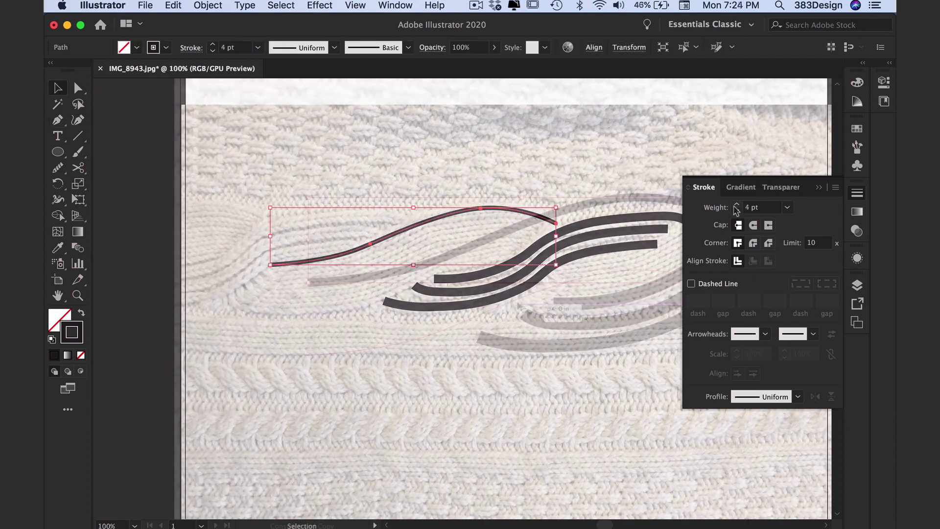
left_click_drag(524, 231, 524, 312)
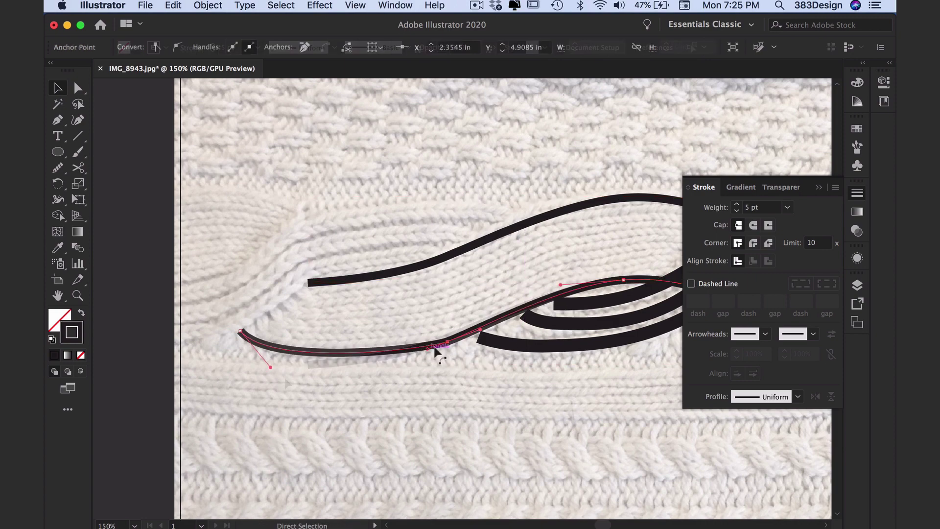
- Reshape the lower wavy curve by shifting its middle anchor to follow the cable's lower edge
left_click_drag(480, 329, 492, 331)
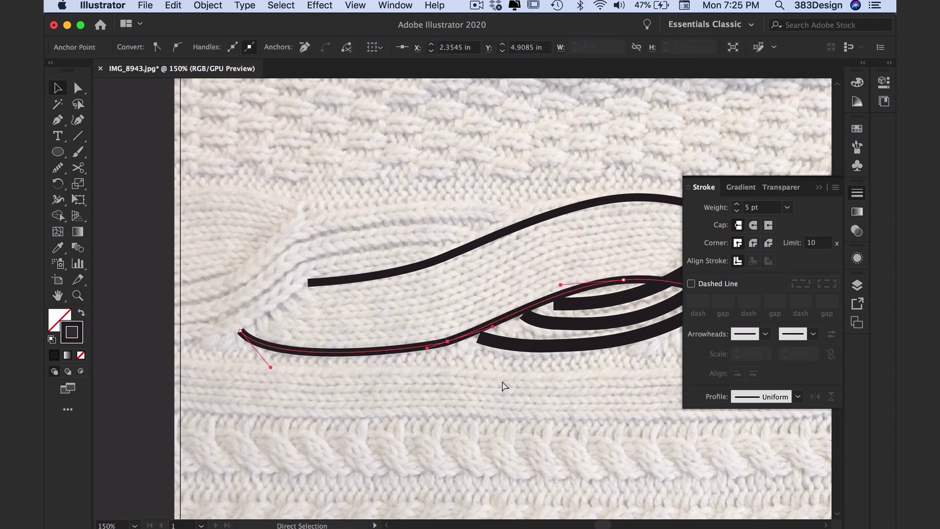
left_click(502, 381, "super")
left_click_drag(450, 376, 292, 389)
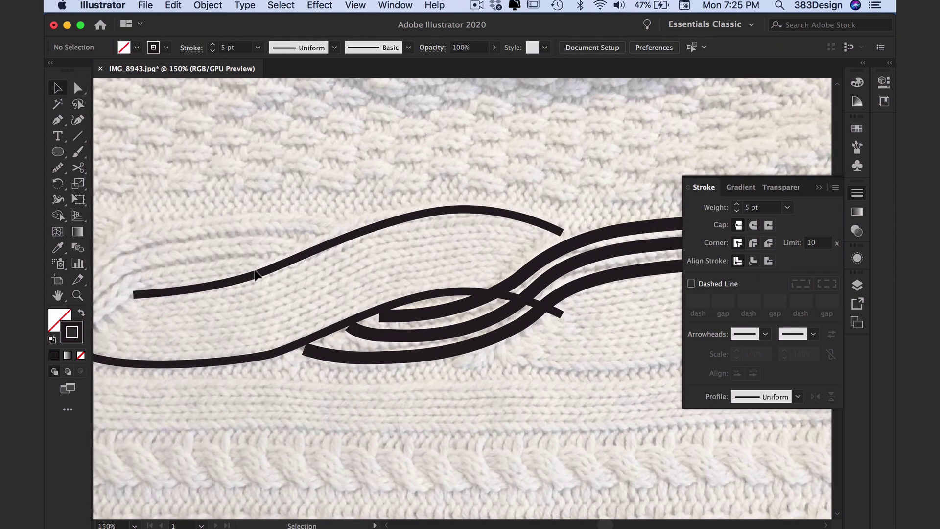
- Select both 5 pt wavy curves and blend them together
left_click_drag(255, 275, 281, 394)
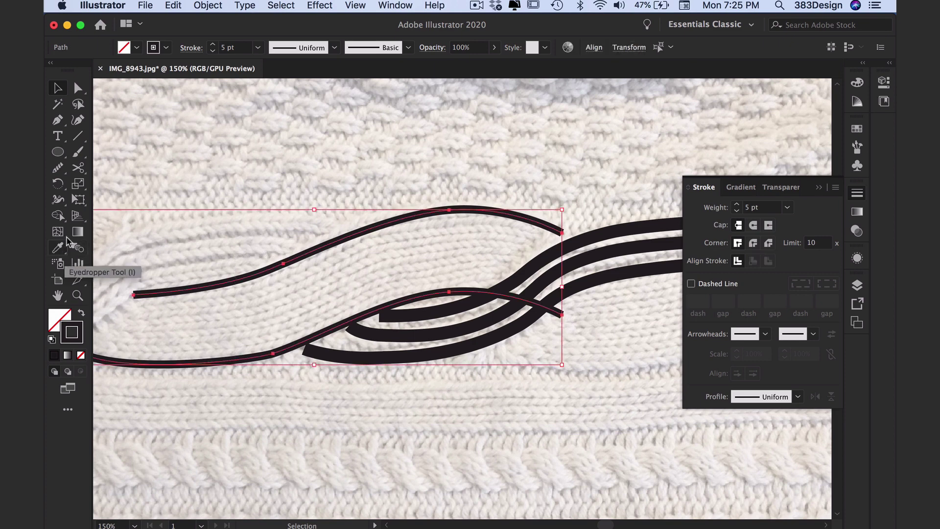
left_click(77, 246)
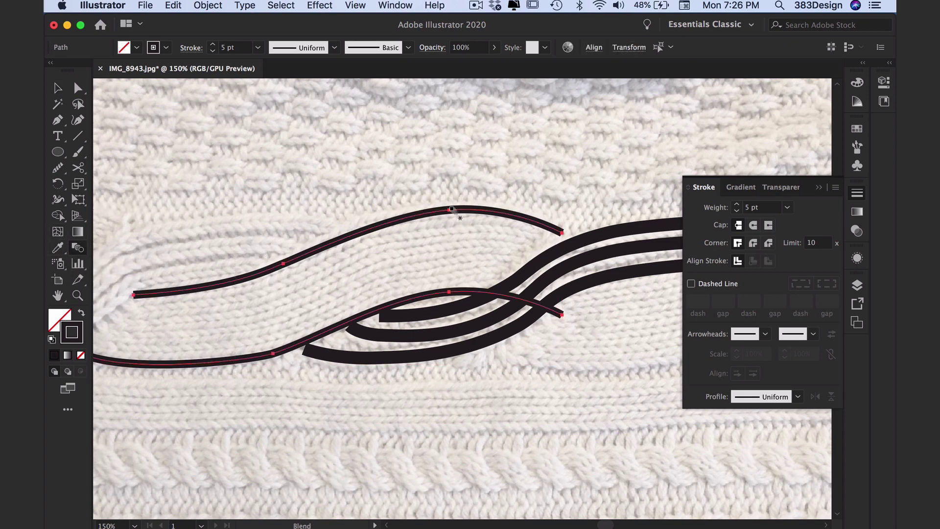
left_click(451, 291)
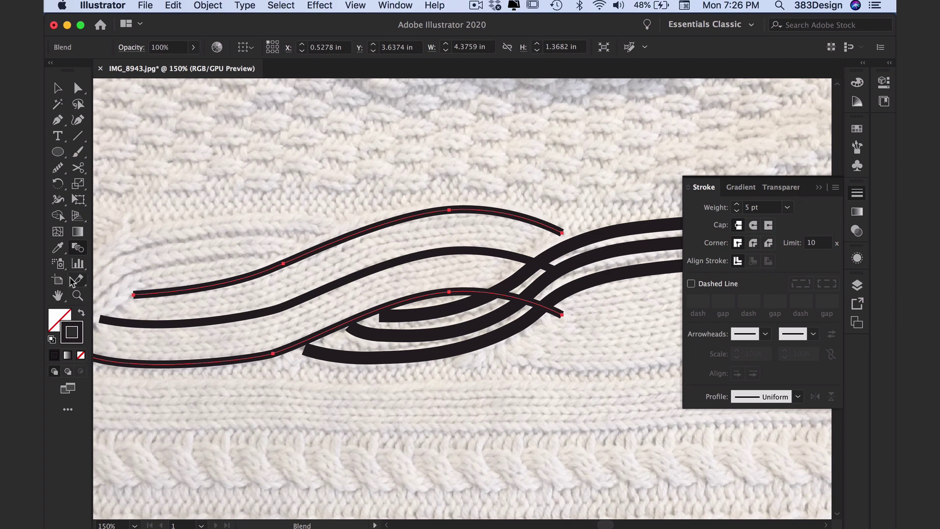
- Set the blend spacing to Specified Steps with 4 steps and turn on the preview
double_click(78, 248)
left_click(406, 99)
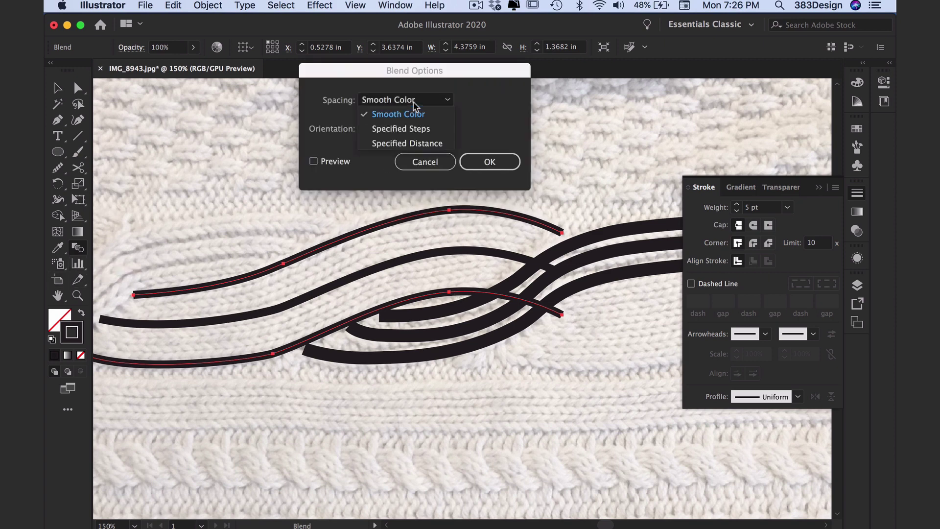
left_click(399, 129)
left_click(500, 169)
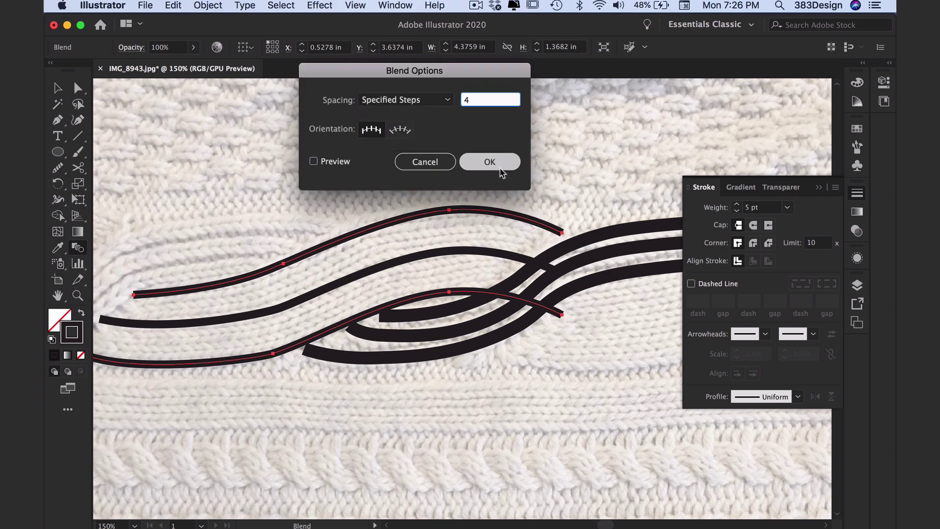
left_click(336, 160)
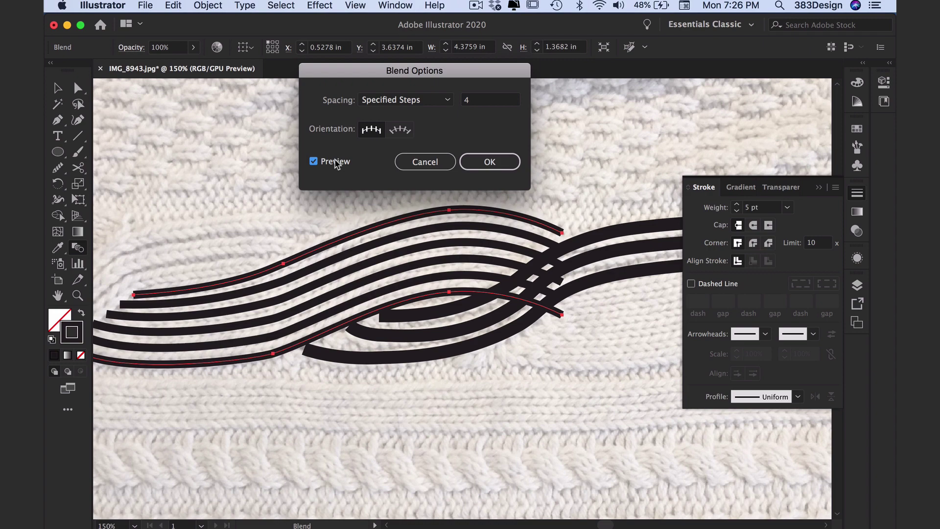
left_click(495, 166)
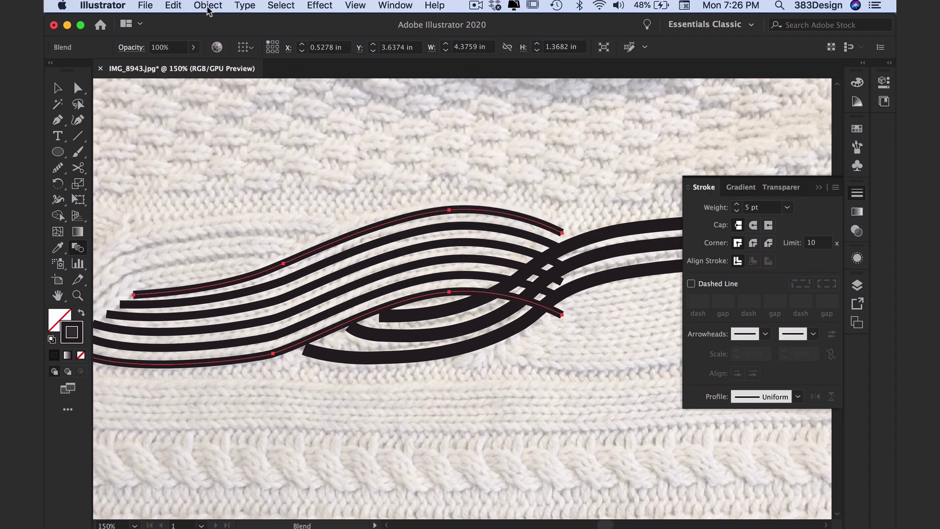
- Expand the blend's object and fill into separate editable paths
left_click(208, 6)
left_click(234, 148)
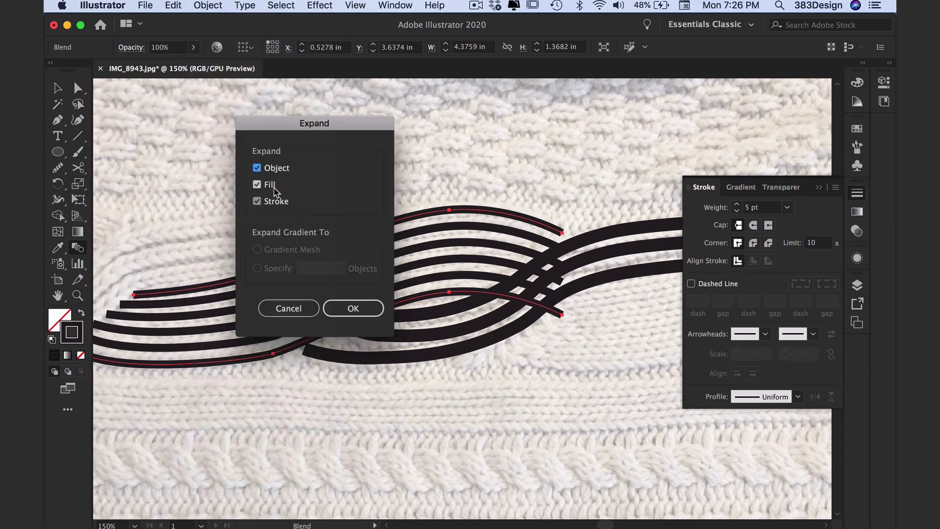
left_click(350, 306)
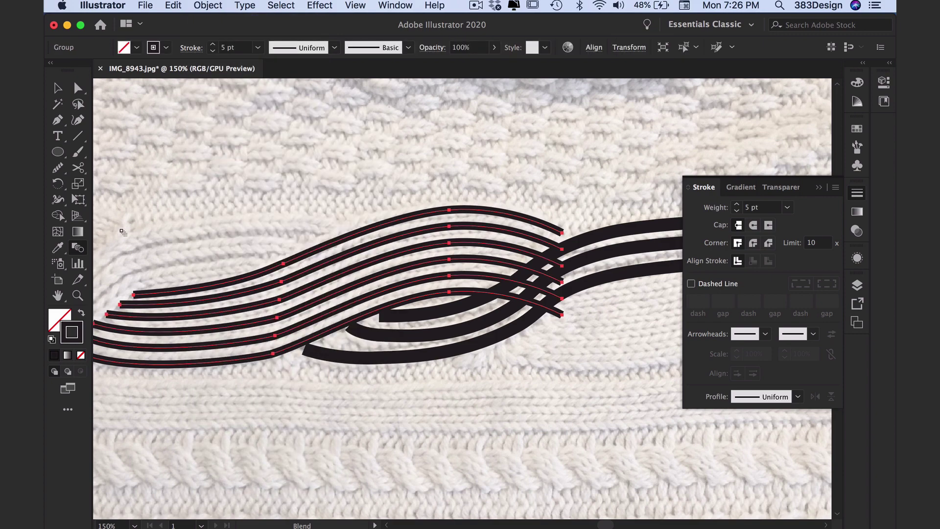
- Cut the expanded wavy lines with Scissors where they meet the crossing upper strand and remove the overlapping ends
left_click(76, 168)
left_click(474, 291)
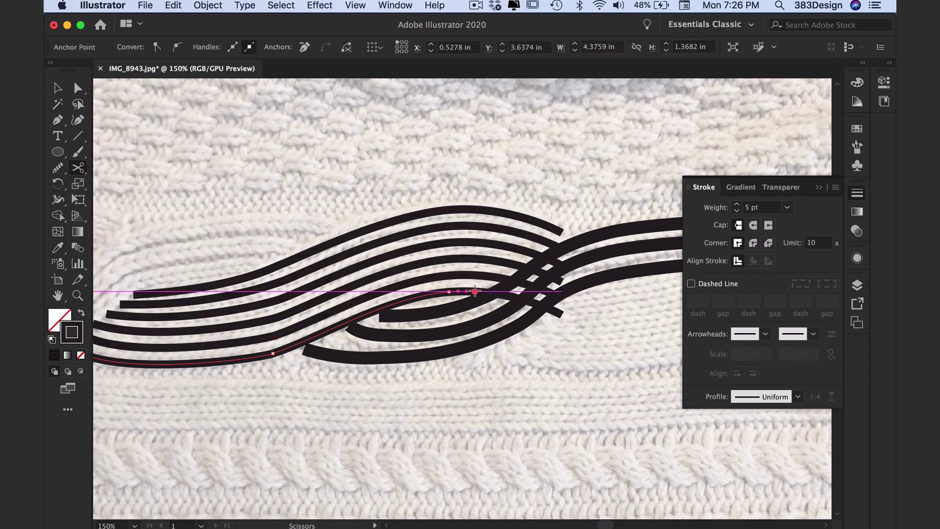
left_click(496, 277)
left_click(513, 265)
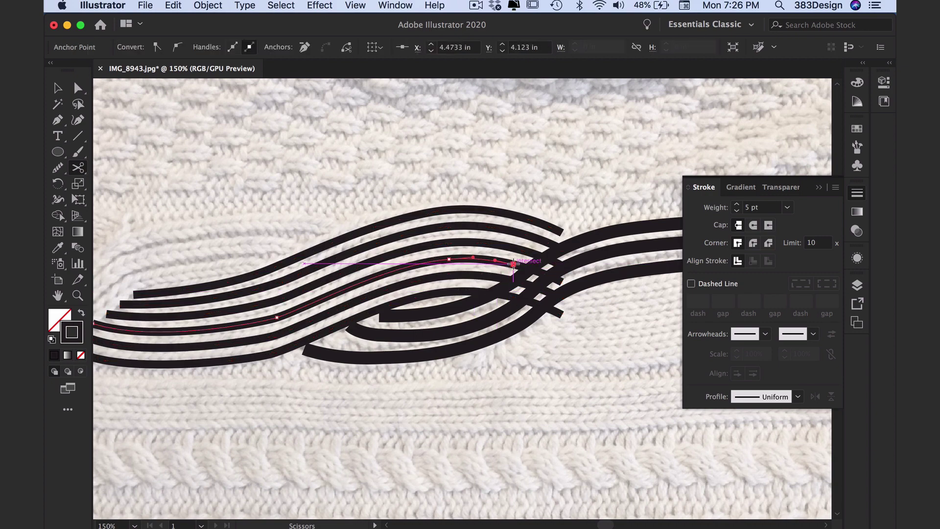
left_click(547, 242)
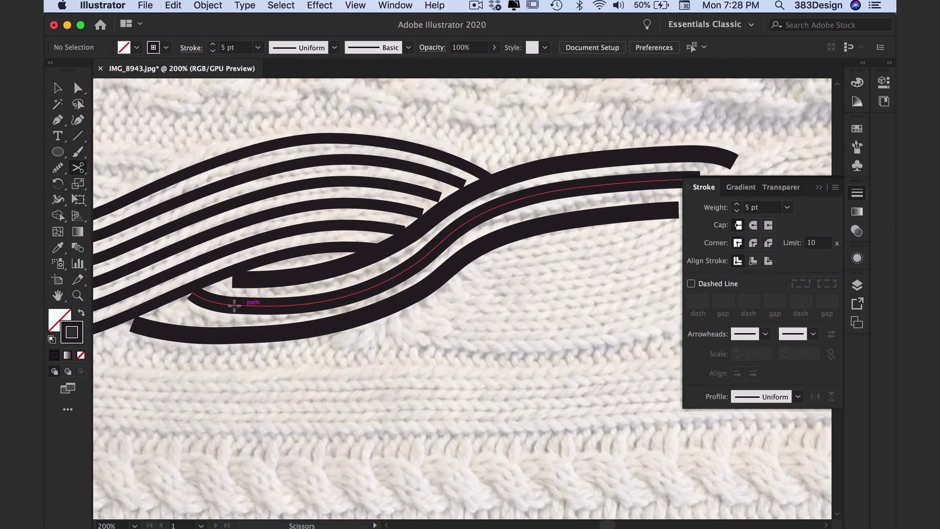
- Reshape the starting ends of the middle and upper 8 pt strands so they tuck against the lowest 5 pt line
left_click(200, 303)
left_click_drag(205, 305, 197, 306)
left_click_drag(182, 265, 224, 338)
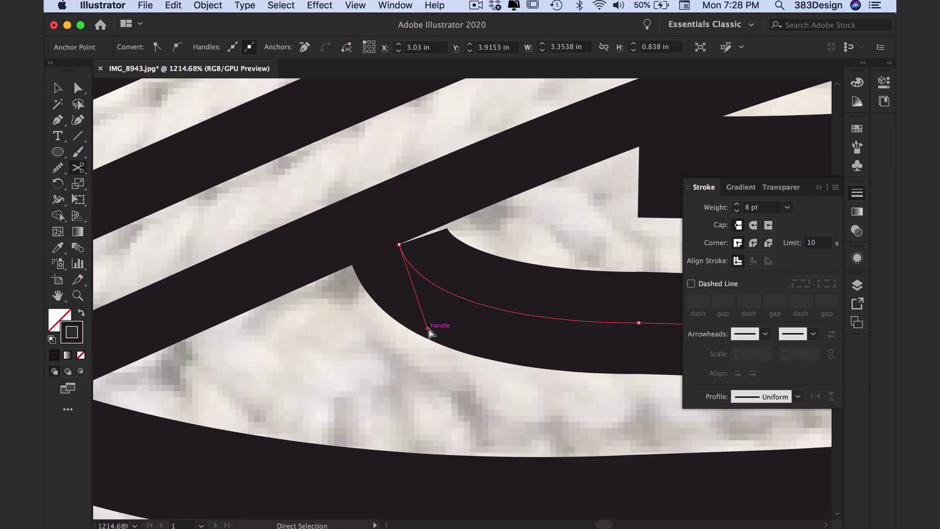
left_click_drag(428, 328, 434, 324)
left_click(175, 275, "super")
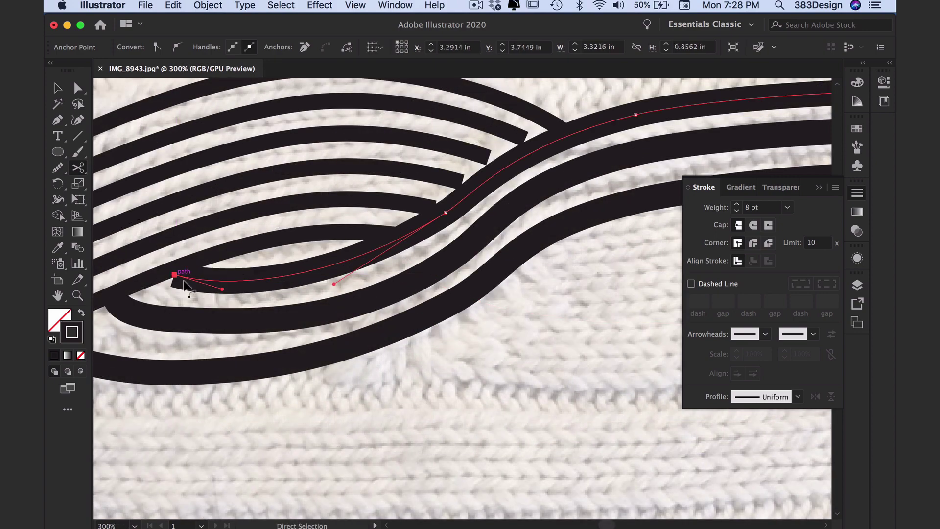
left_click_drag(222, 289, 182, 290)
left_click(252, 269)
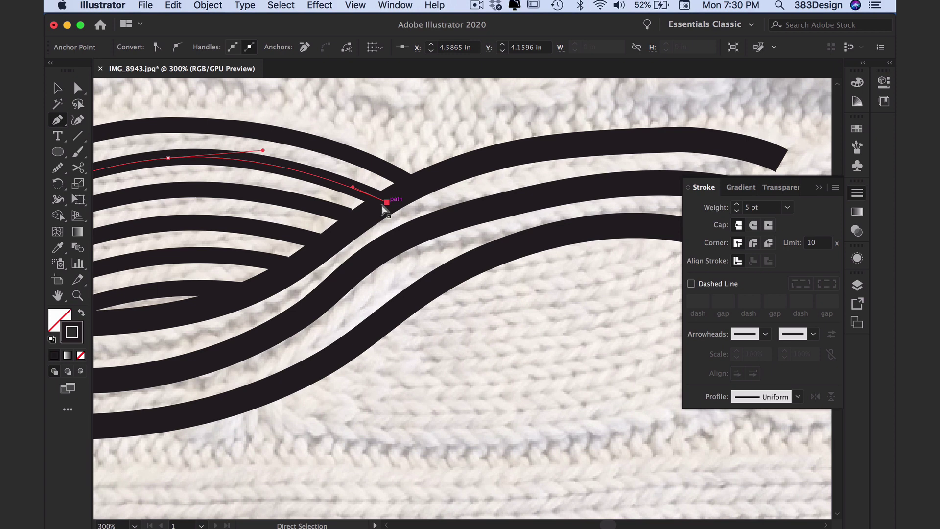
- Move the end anchors of the upper 5 pt lines onto the edge of the crossing 8 pt strand
left_click_drag(382, 204, 353, 222)
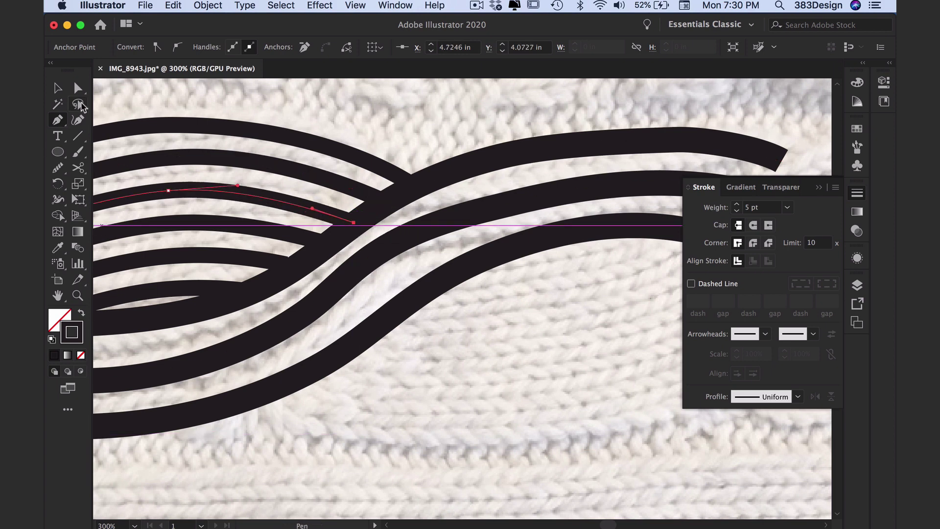
left_click(77, 89)
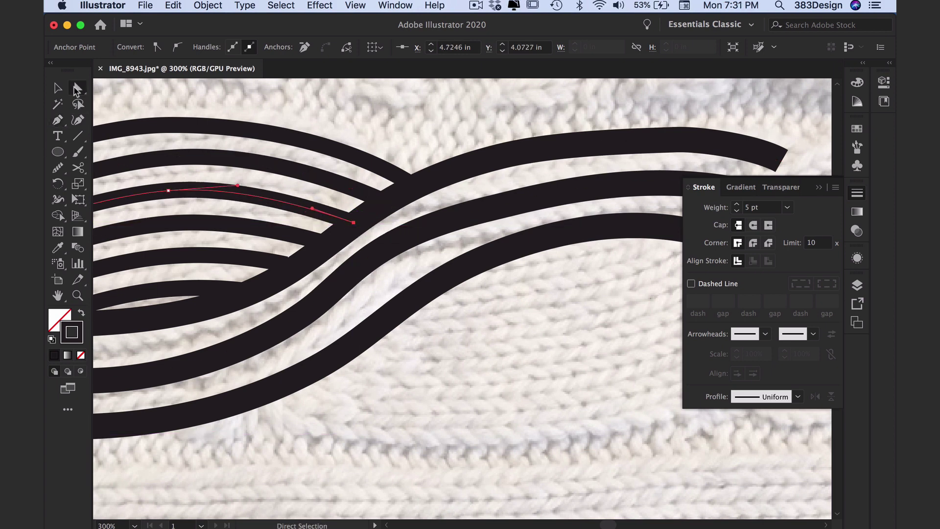
left_click(392, 257)
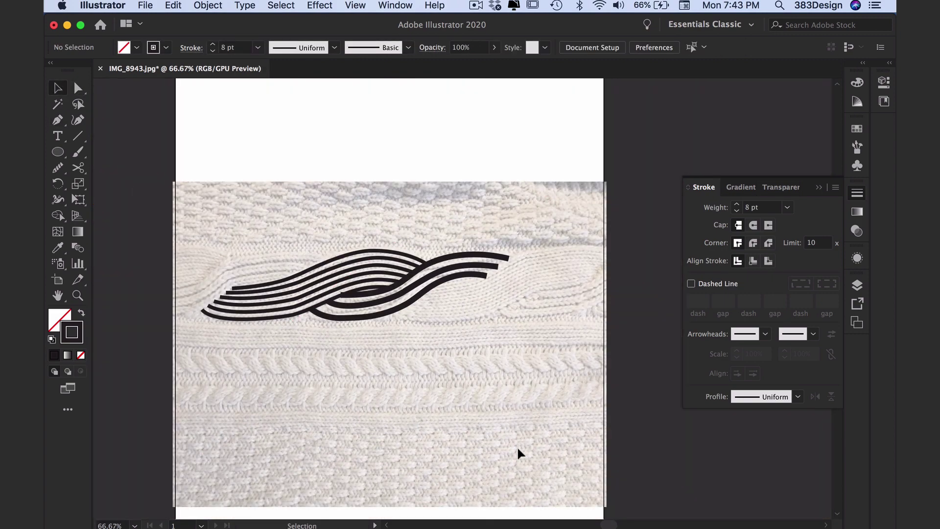
- Duplicate the whole traced cable section horizontally so the copy continues the cable along the photo
left_click(517, 445, "super")
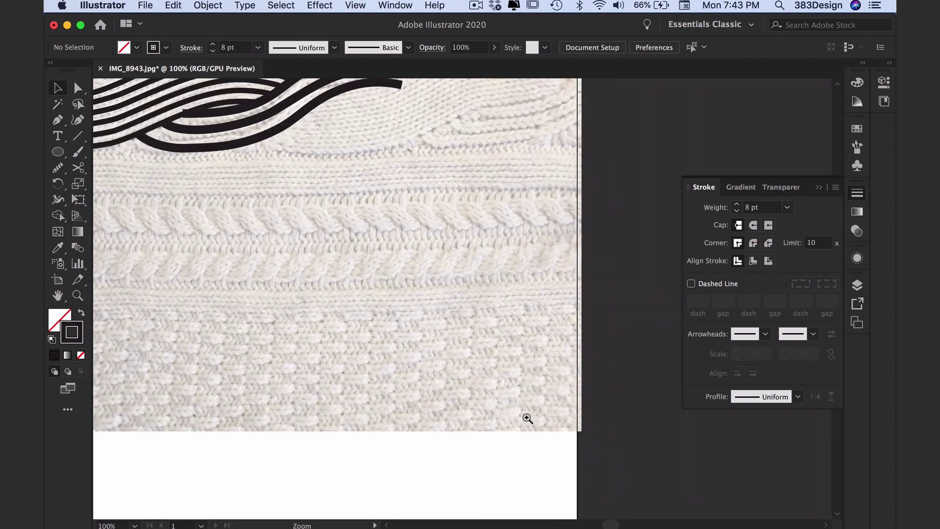
left_click_drag(447, 335, 520, 507)
left_click(513, 405, "alt+super")
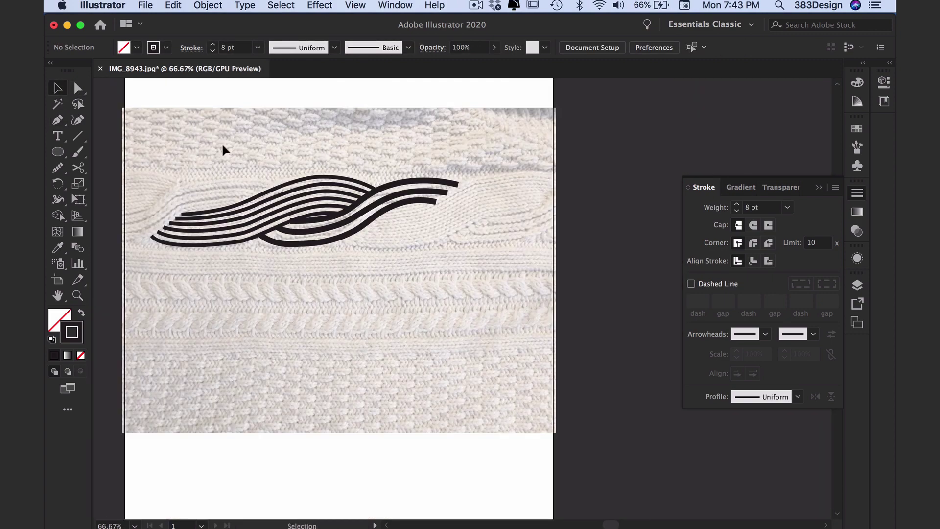
left_click_drag(389, 285, 389, 285)
left_click_drag(332, 218, 514, 273)
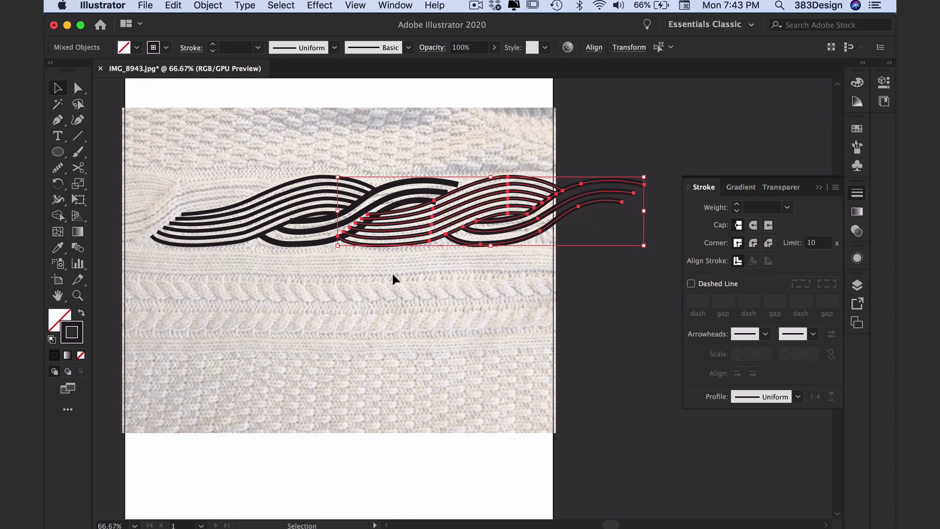
- Cut the copied 5 pt lines with Scissors where they cross the original's lowest 8 pt strand and remove the overlapping ends
left_click(394, 275, "super")
left_click(393, 275, "super")
left_click_drag(426, 282, 320, 301)
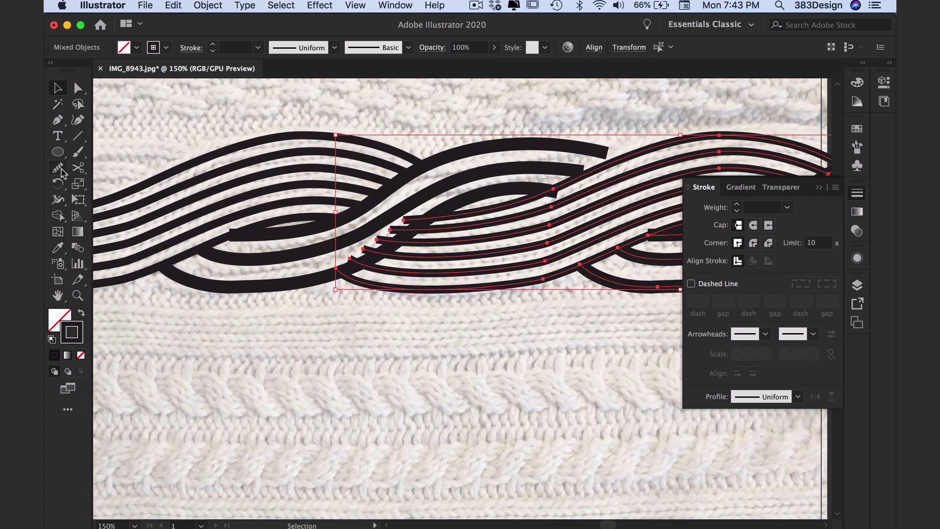
left_click(78, 167)
left_click(345, 275)
left_click(363, 265)
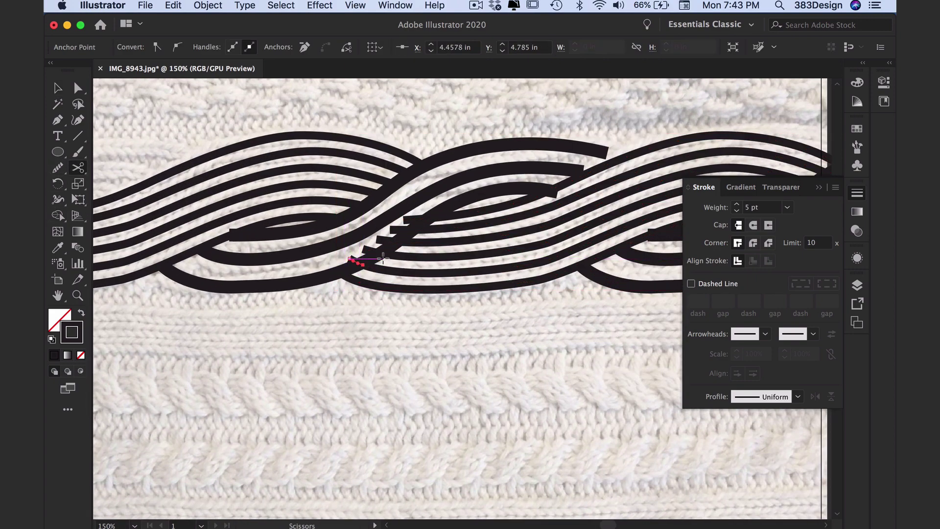
left_click(380, 253)
left_click(397, 241)
left_click(409, 230)
left_click(420, 223)
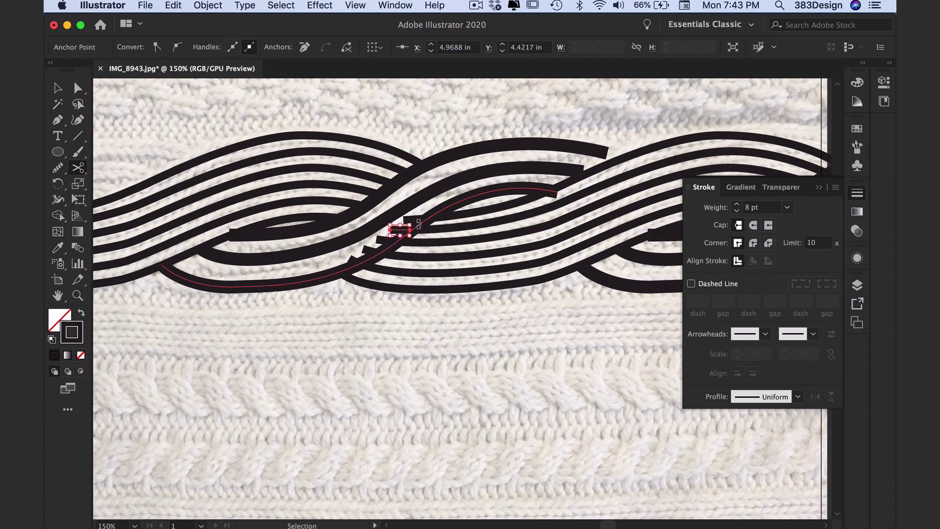
left_click(403, 229, "super")
left_click(424, 219)
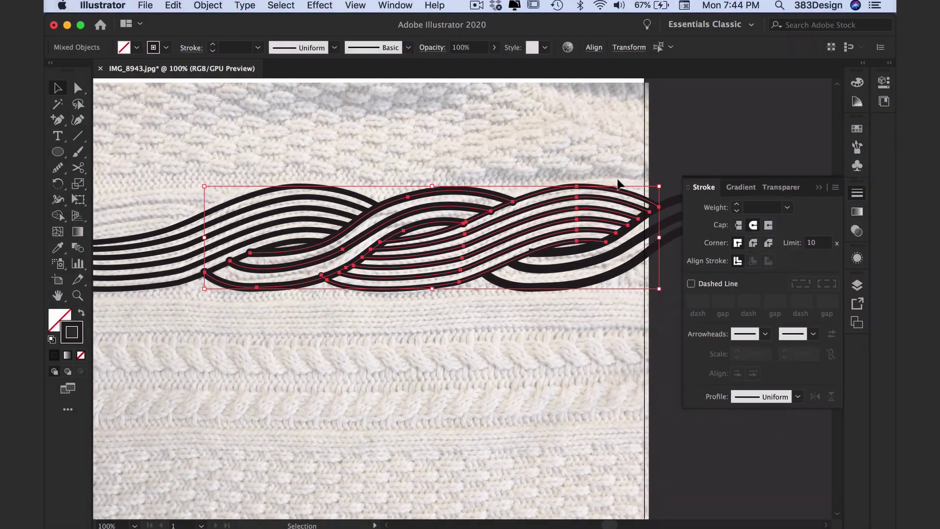
- Select all strands of the first cable section and give their stroke ends round caps
left_click(495, 126)
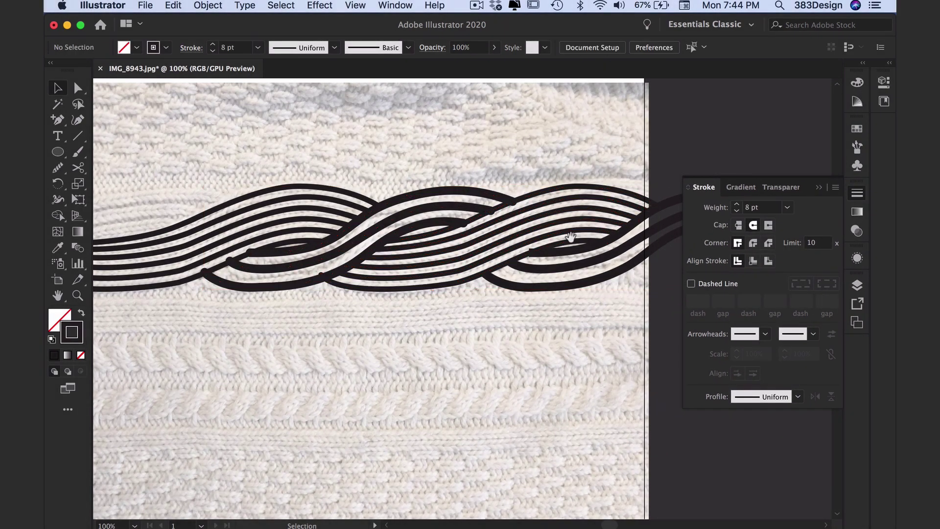
key("super+equal")
key("super+equal")
key("super+equal")
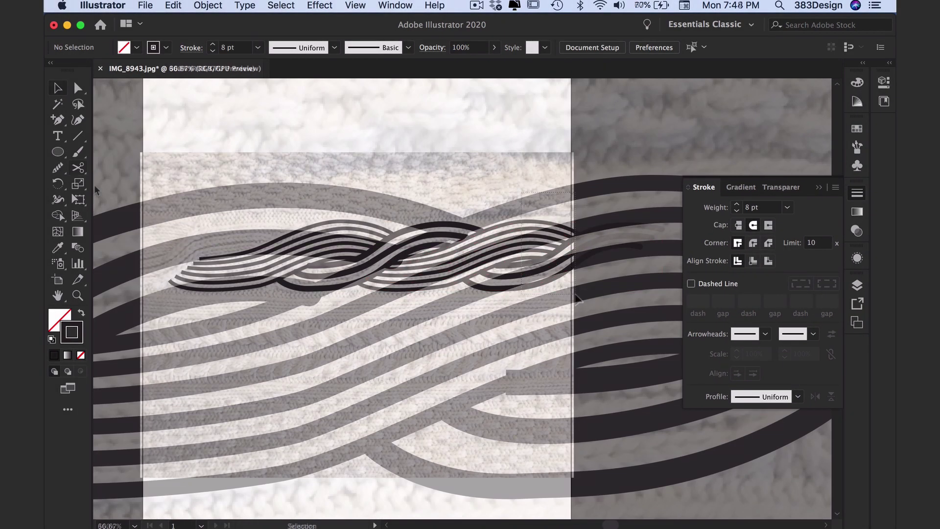
left_click_drag(607, 238, 412, 242)
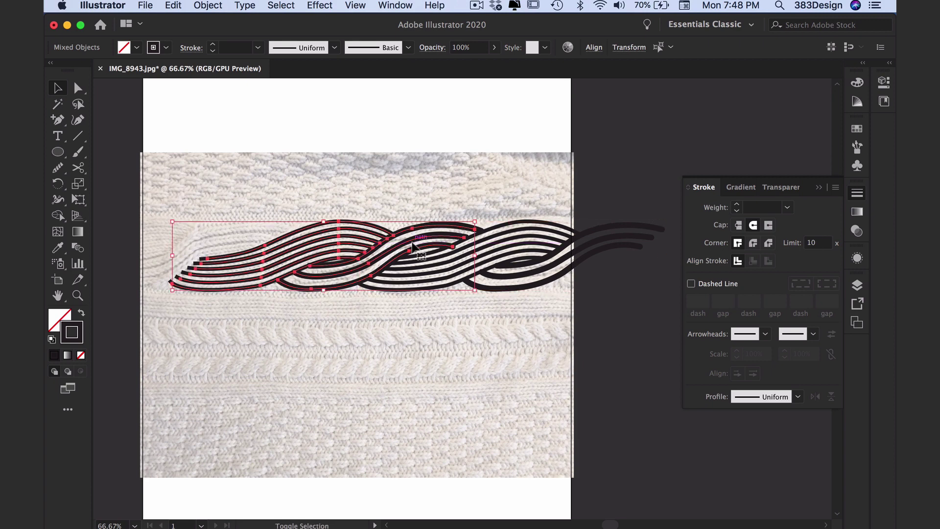
left_click_drag(292, 199, 343, 255)
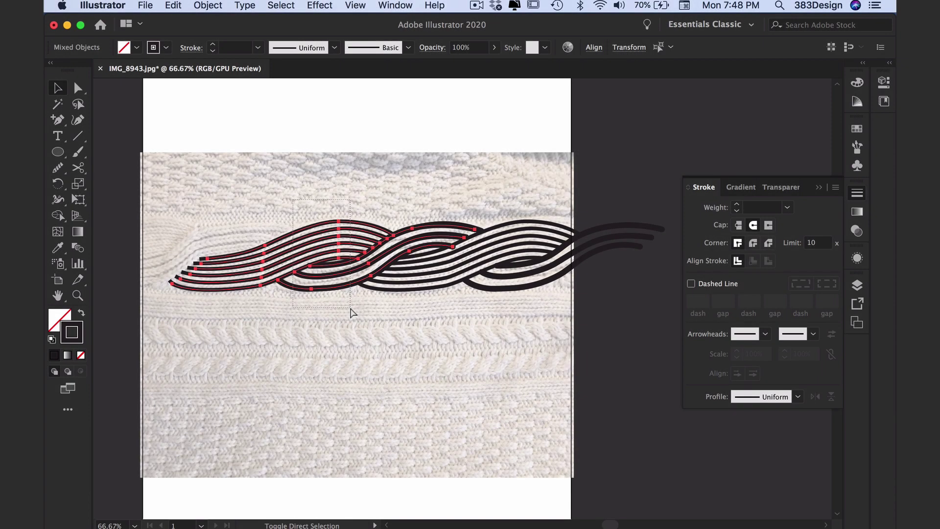
left_click(328, 197)
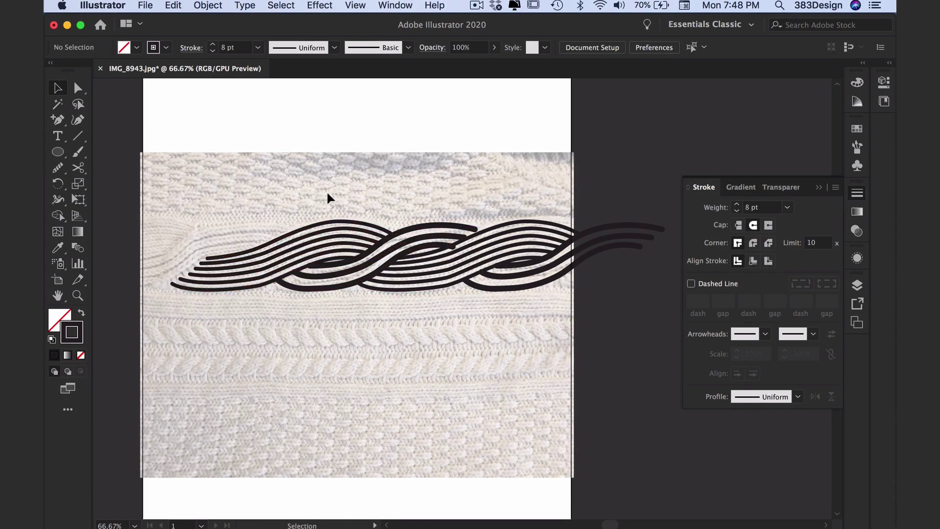
- Adjust the end handle of the uppermost 8 pt strand so it curves smoothly into the copied section's outer line
key("super+space")
left_click_drag(418, 200, 487, 270)
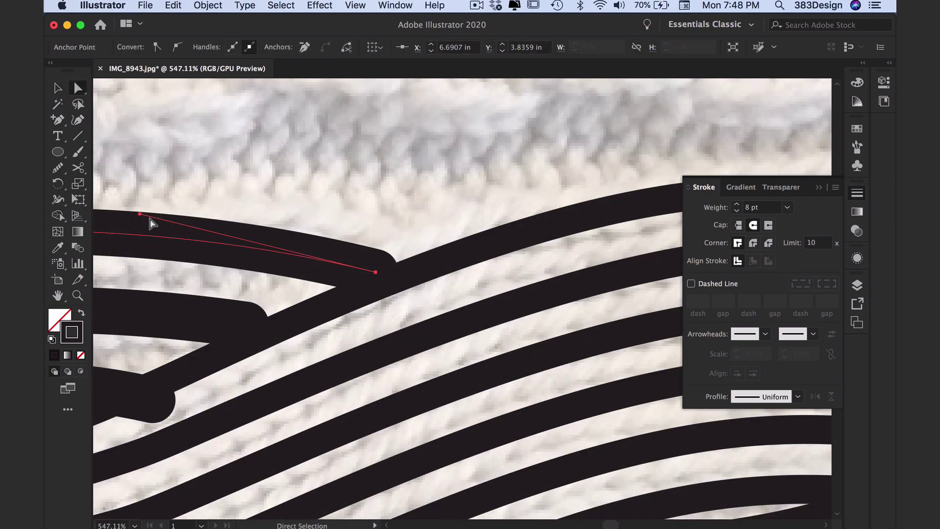
left_click_drag(139, 213, 137, 192)
- Trim the lowest 8 pt strand's protruding end with Scissors so it stops at the outer line of the copied section
key("space")
left_click_drag(219, 369, 357, 292)
left_click(257, 318)
left_click(78, 168)
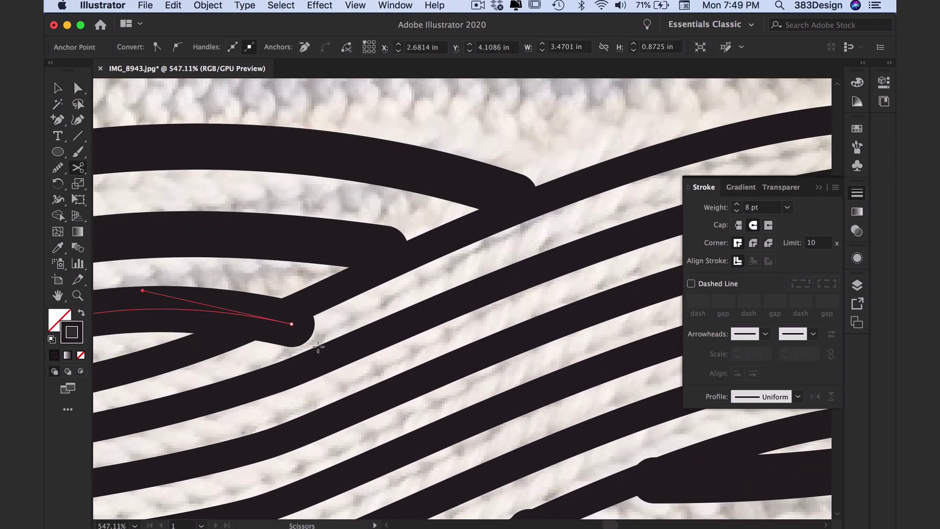
left_click(272, 320)
key("Delete")
left_click(256, 318, "super")
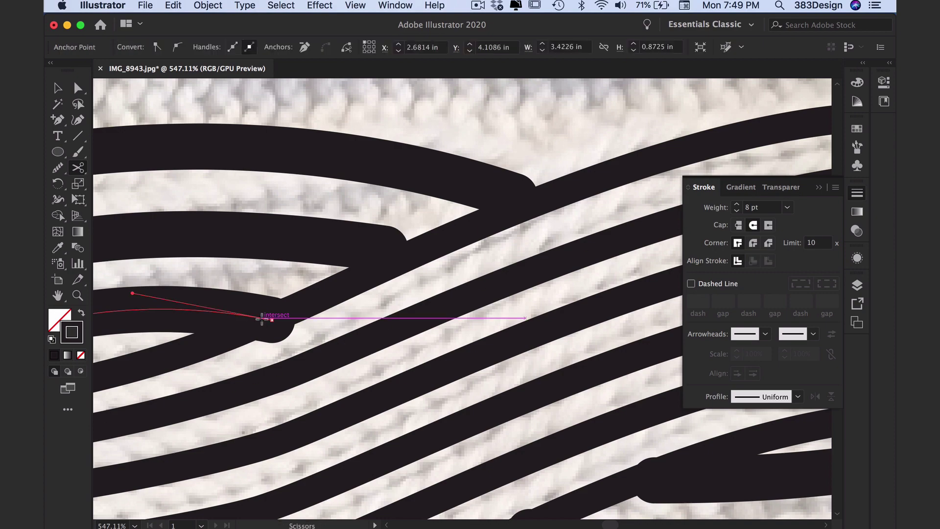
left_click(262, 318)
key("Delete")
left_click(262, 319, "super")
left_click(252, 316)
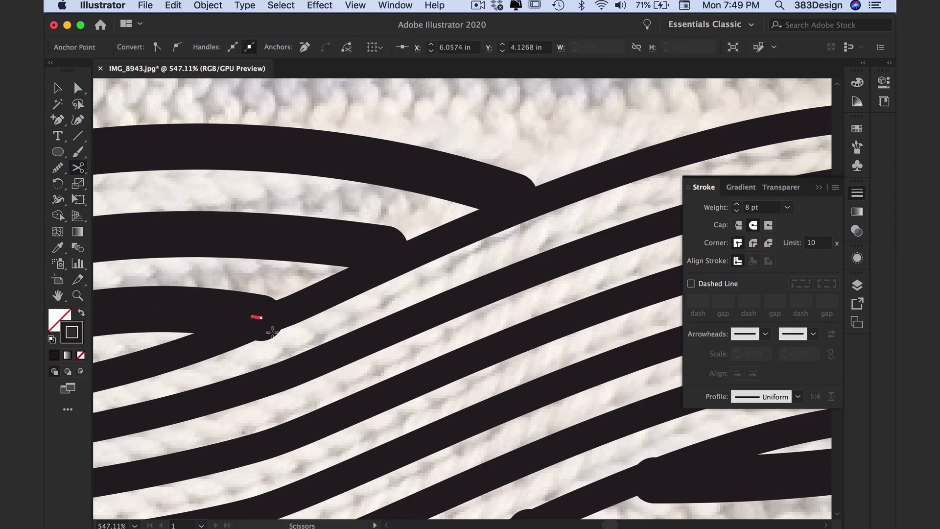
key("Delete")
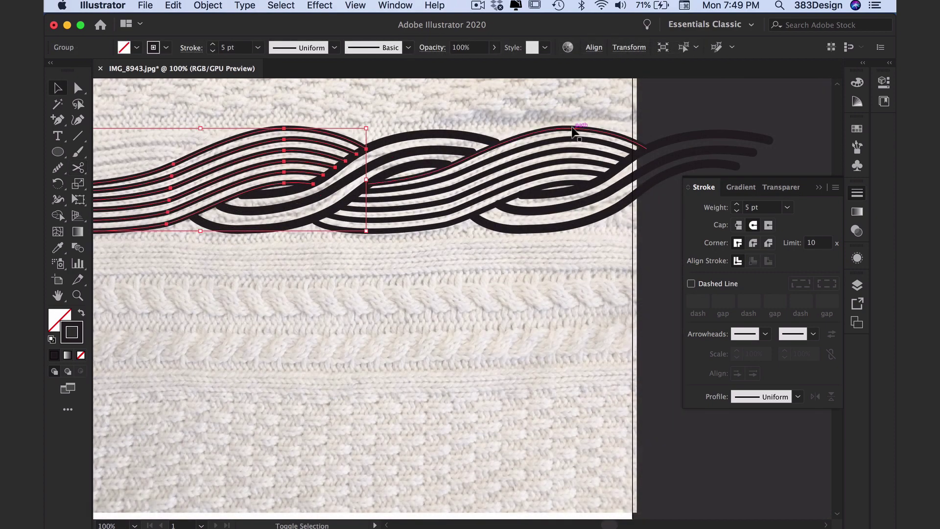
- Select both 5 pt line groups, show the rulers and place vertical guides through the peak anchor points of each group
left_click(572, 130, "shift")
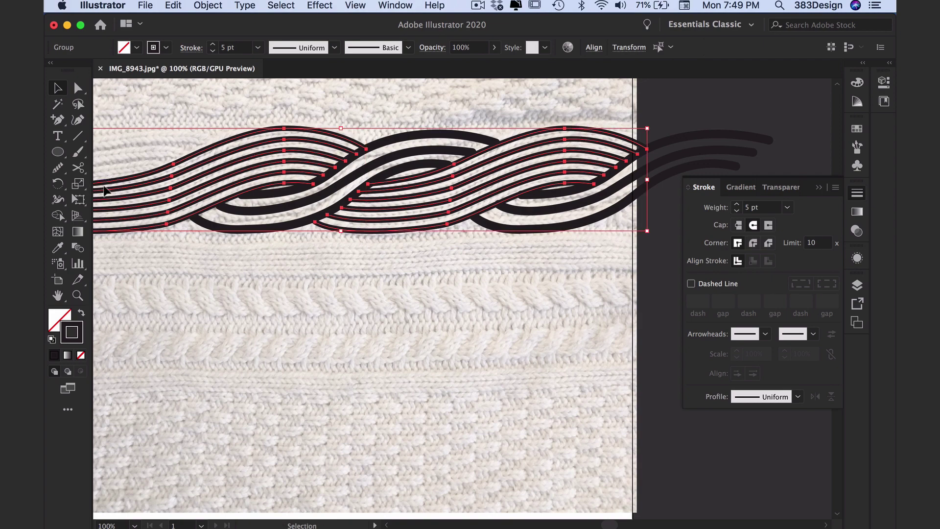
key("super+r")
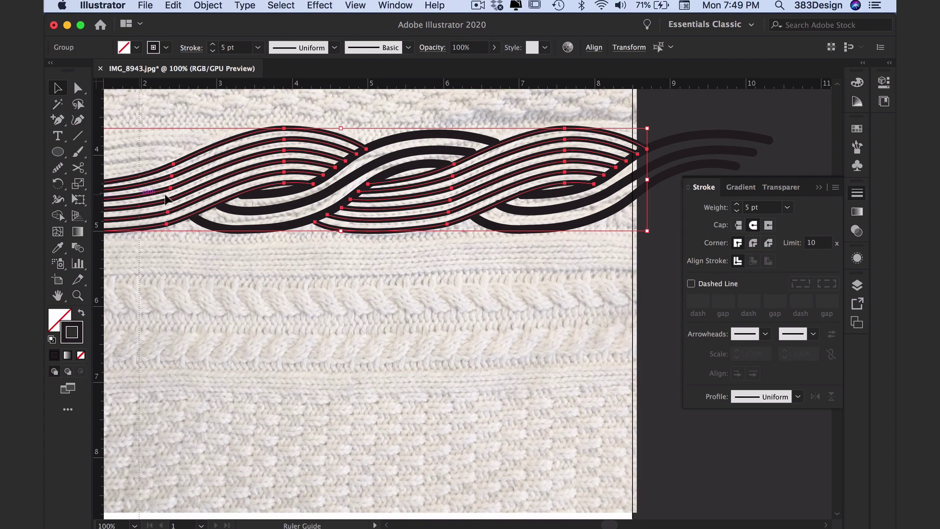
left_click_drag(248, 180, 284, 131)
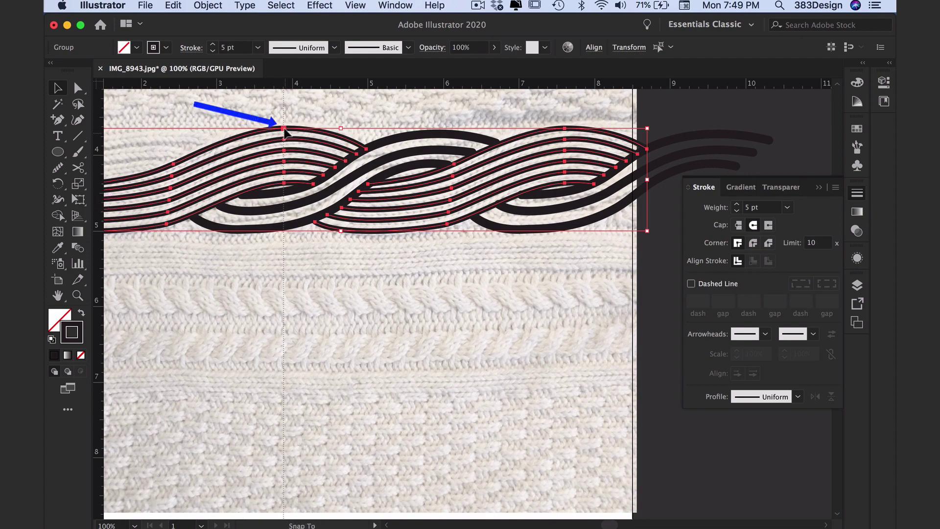
left_click_drag(285, 131, 284, 131)
mouse_move(98, 198)
left_mouse_down()
mouse_move(440, 157)
mouse_move(564, 130)
left_mouse_up()
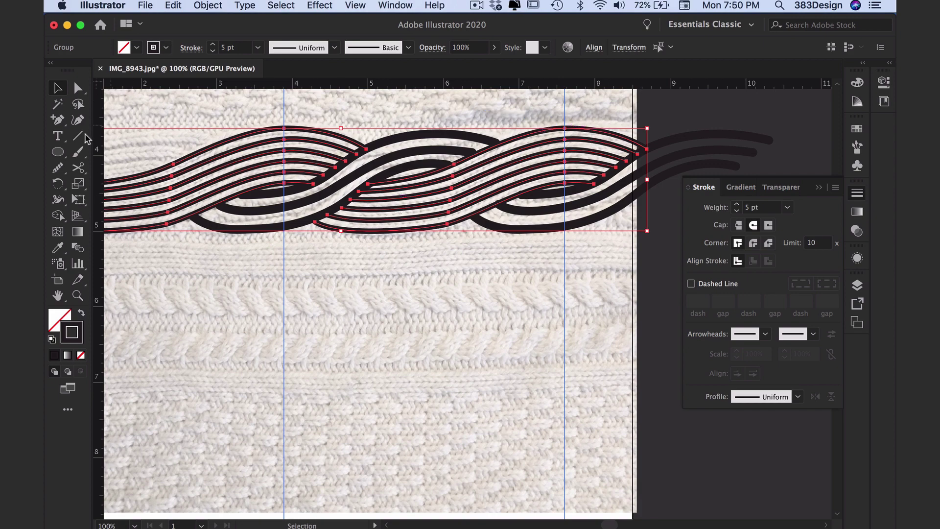
- Draw a rectangle around the cable that spans exactly from one vertical guide to the other
left_click_drag(59, 155, 89, 153)
left_click(387, 348, "super")
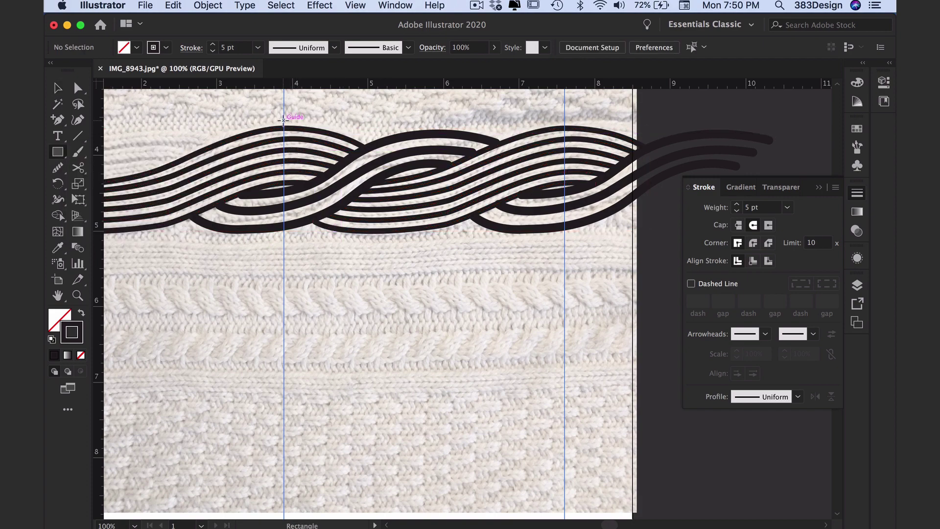
left_click_drag(283, 120, 564, 246)
left_click_drag(567, 242, 565, 242)
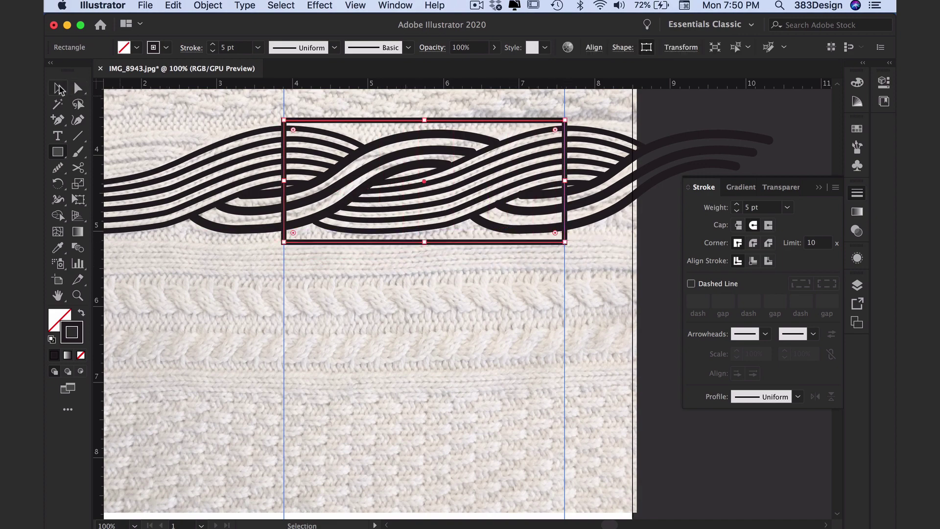
- Select all the strands together with the rectangle and make a clipping mask
left_click(59, 88)
key("super+a")
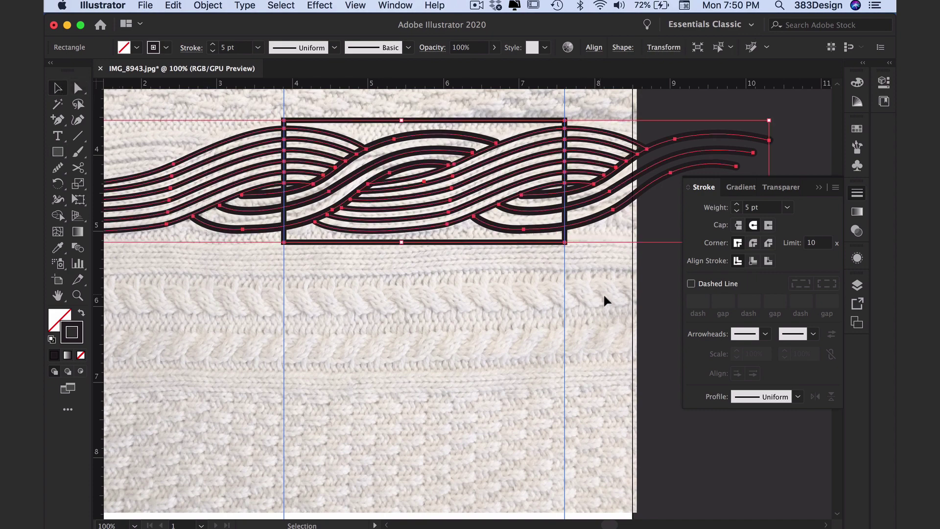
right_click(588, 218)
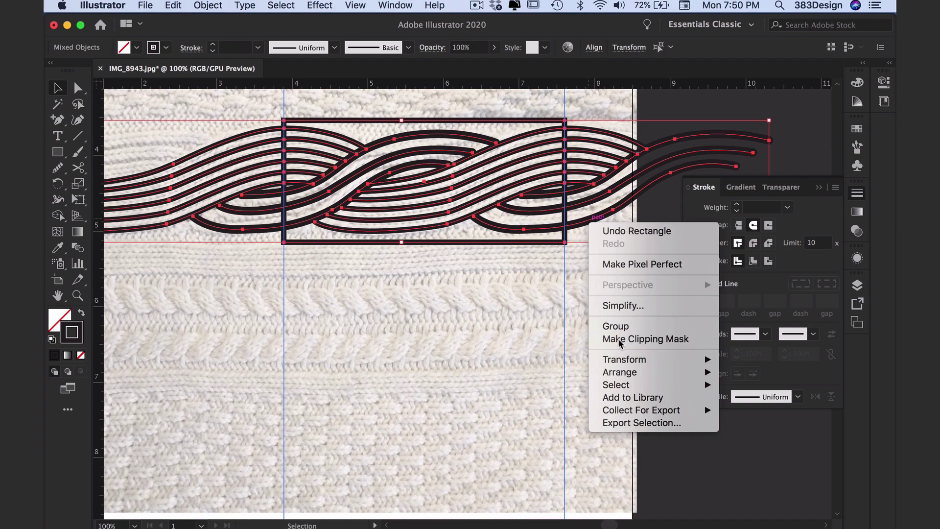
left_click(637, 339)
left_click(597, 302)
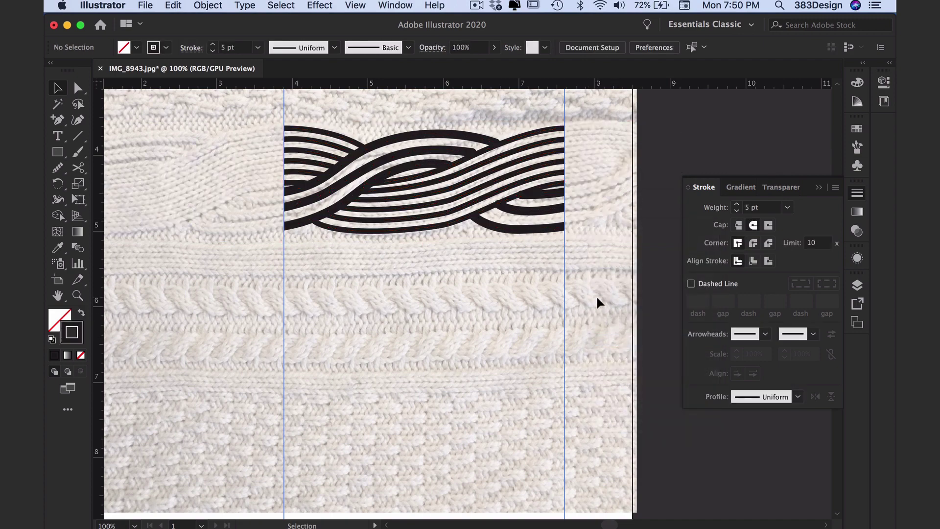
- Select the cable's clipping rectangle with Group Selection, paste a copy of it in front, and send that copy to the back
left_click(76, 89)
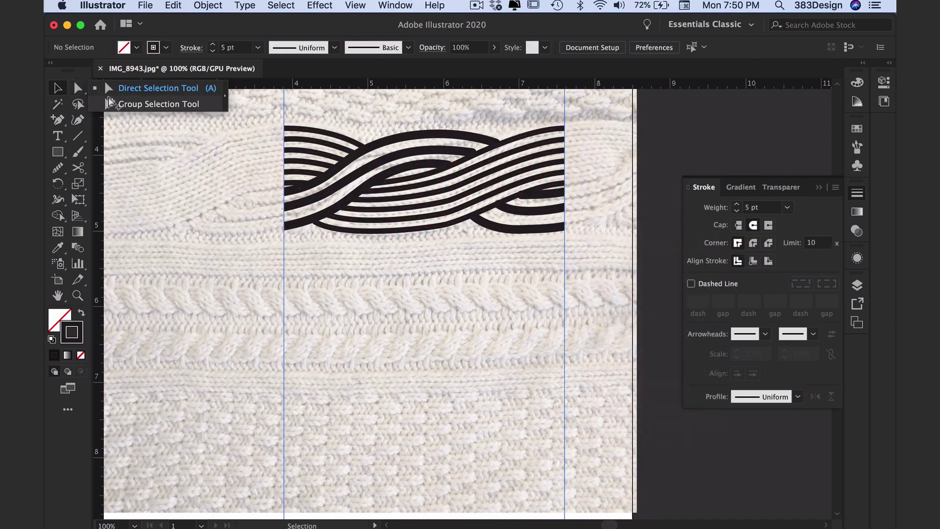
left_click(147, 104)
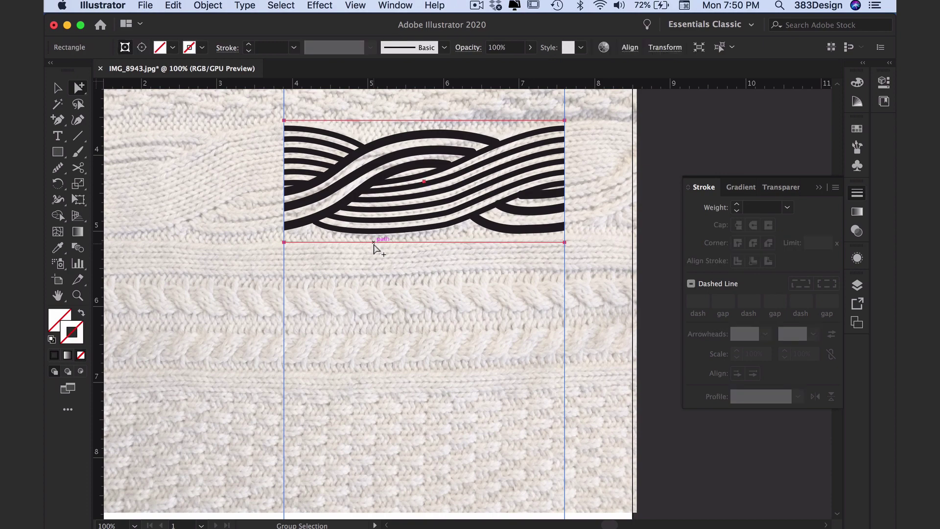
right_click(358, 245)
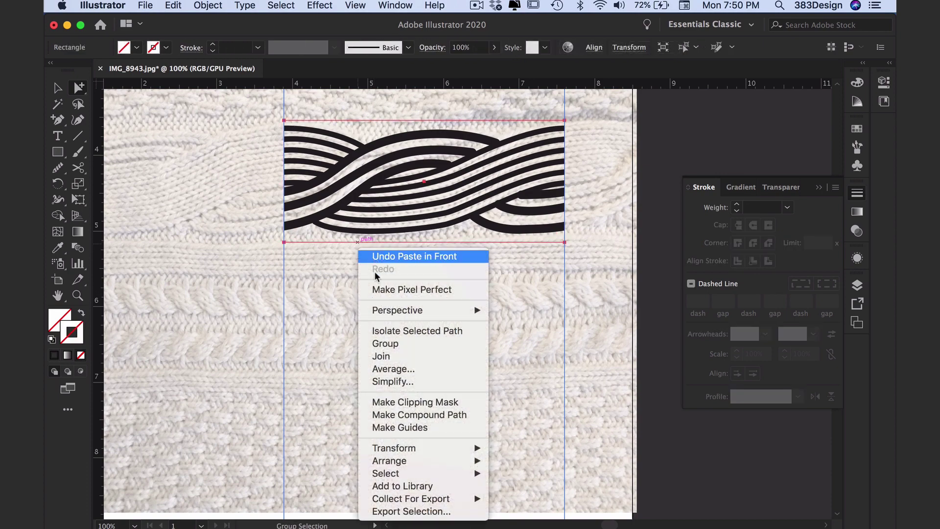
mouse_move(389, 460)
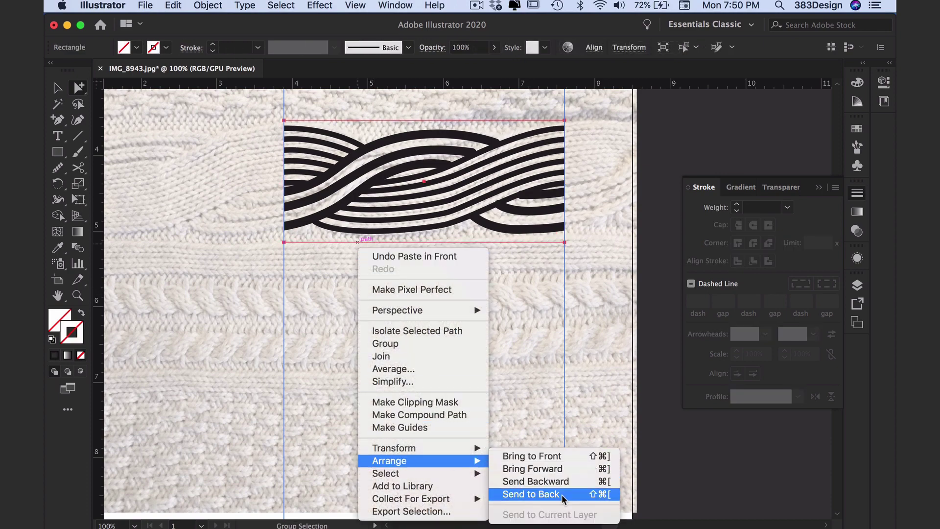
left_click(531, 493)
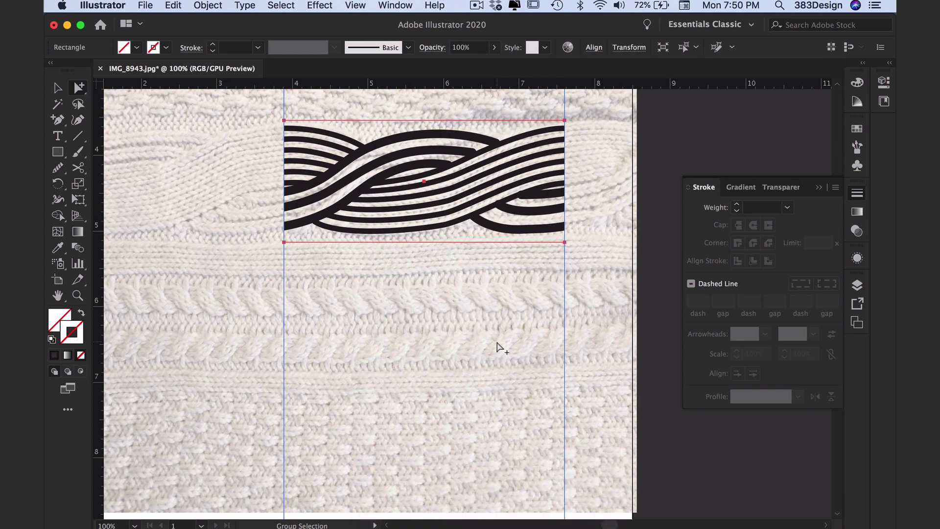
- Select the clipped cable together with its unfilled rectangle and save them as a new pattern brush with the default options
left_click(57, 87)
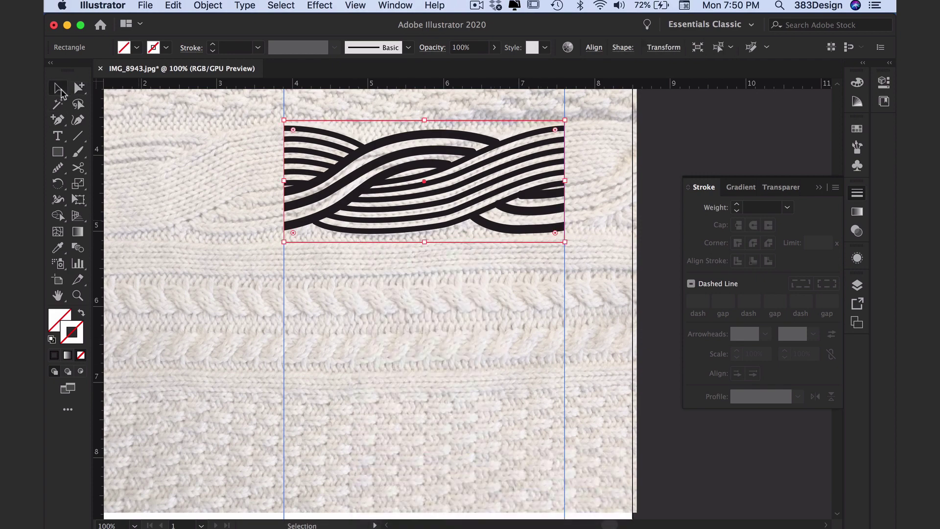
left_click_drag(595, 265, 595, 266)
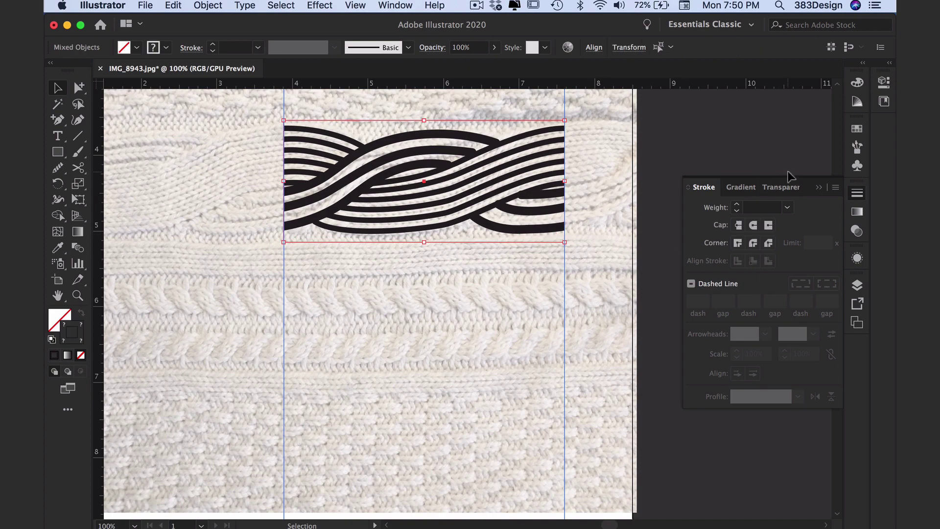
left_click(856, 146)
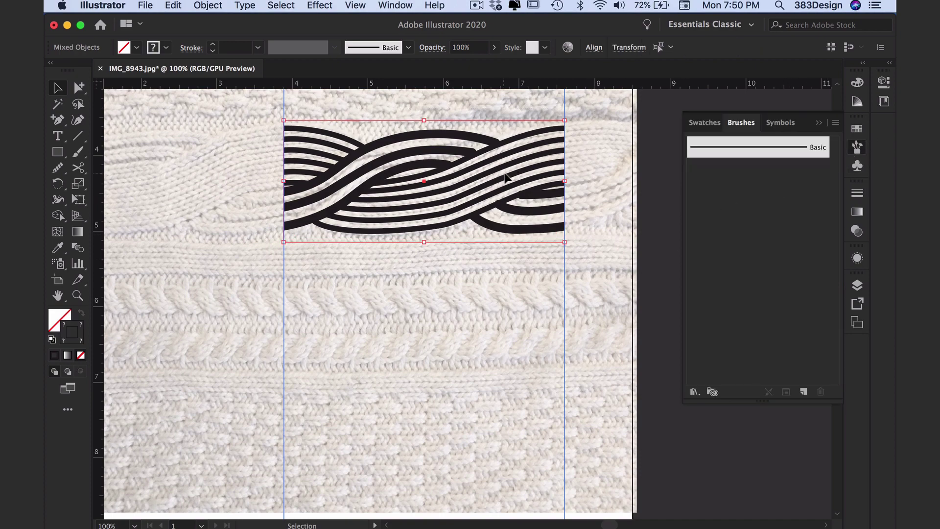
mouse_move(442, 184)
left_mouse_down()
mouse_move(430, 184)
mouse_move(597, 220)
mouse_move(730, 210)
left_mouse_up()
left_click(420, 215)
left_click(535, 243)
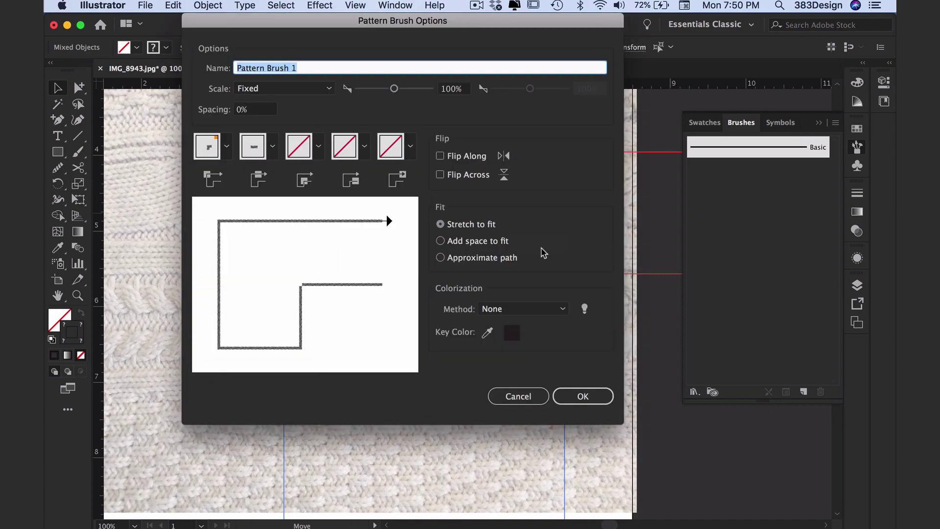
left_click(578, 396)
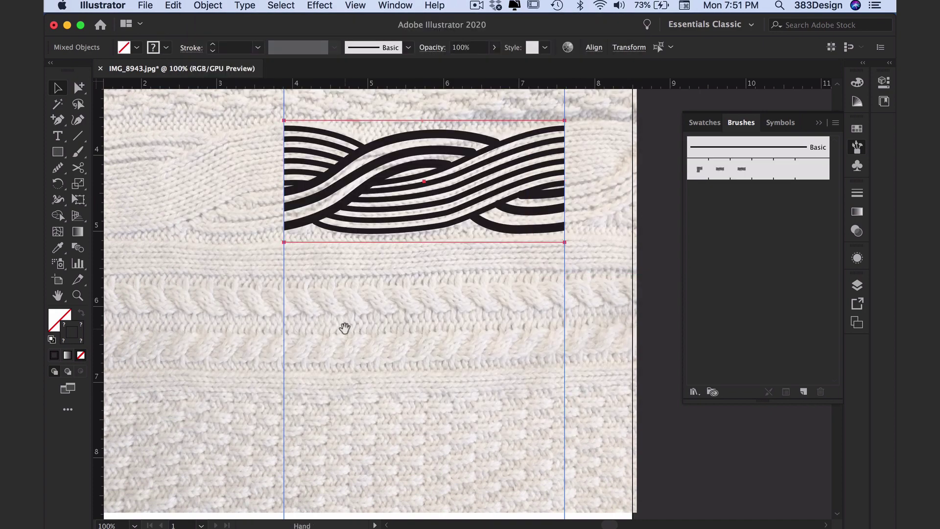
- Draw a straight vertical line about 5.6 in long on the pasteboard beside the photo and apply the cable pattern brush
left_click(345, 329, "alt+super")
left_click_drag(340, 317, 393, 327)
left_click_drag(58, 122, 98, 120)
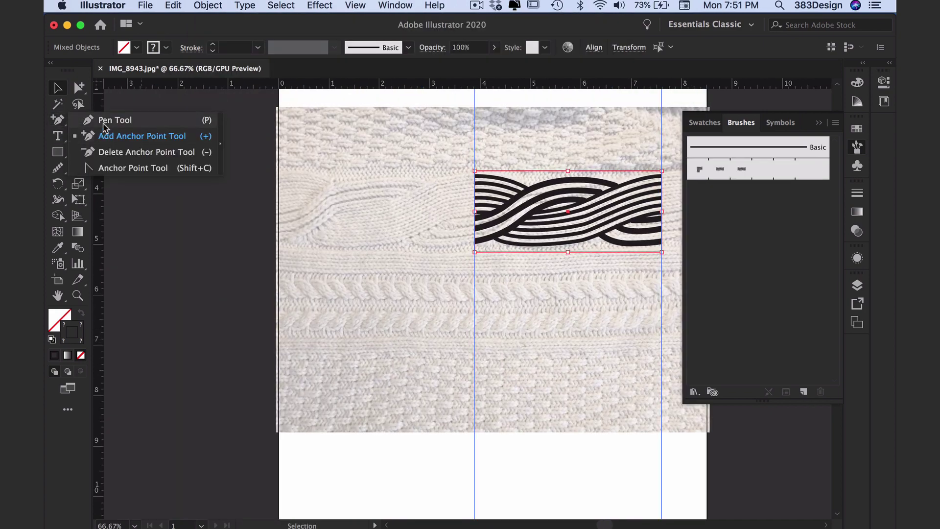
left_click(194, 135)
left_click(194, 417)
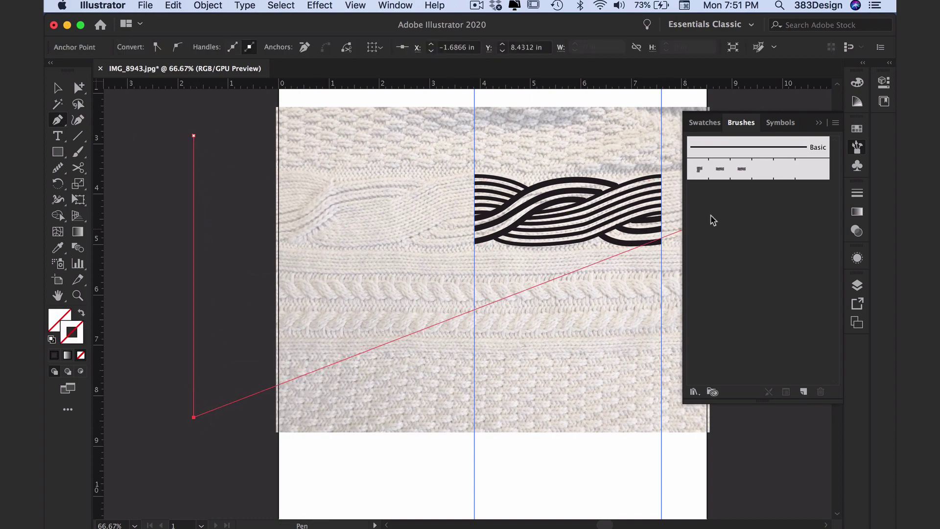
left_click(723, 169)
- Set the brushed cable line's stroke weight to 0.25 pt
left_click(267, 351, "super")
left_click(263, 347, "super")
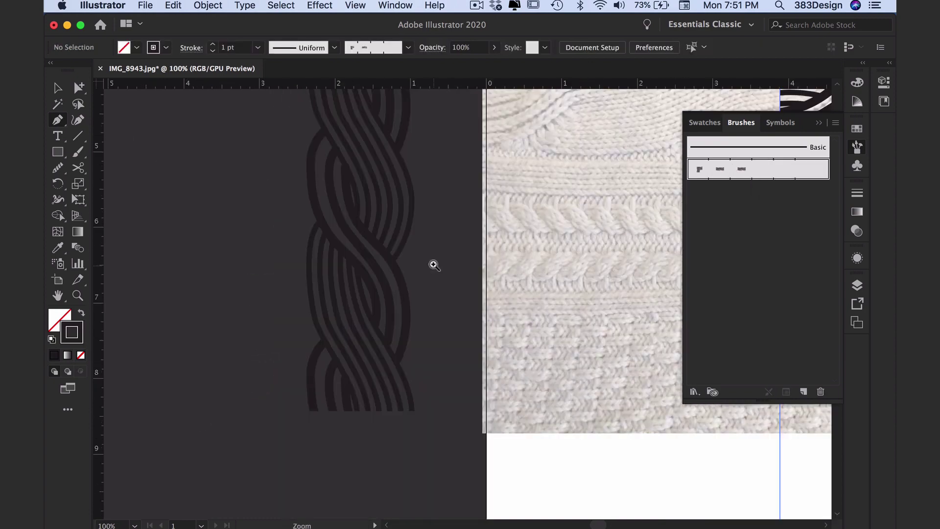
left_click_drag(434, 265, 387, 381)
left_click(307, 297, "super")
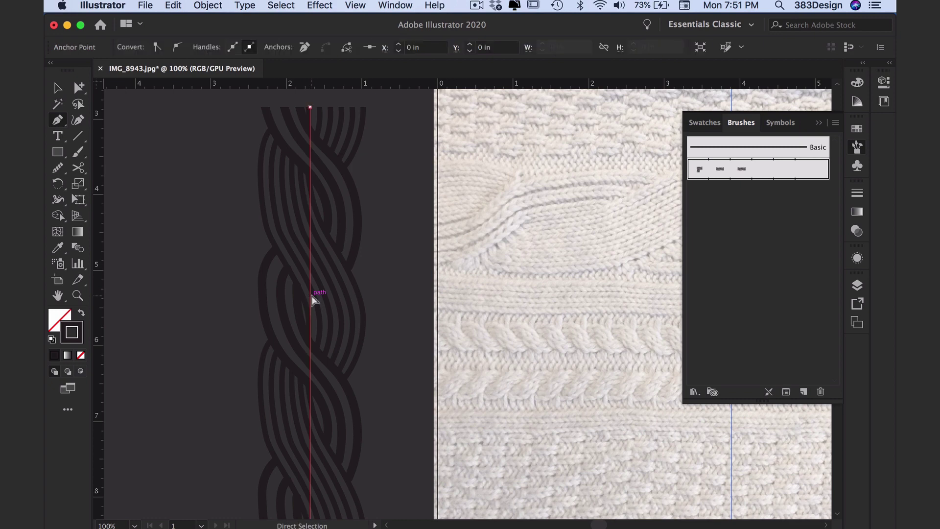
left_click(857, 193)
left_click(786, 207)
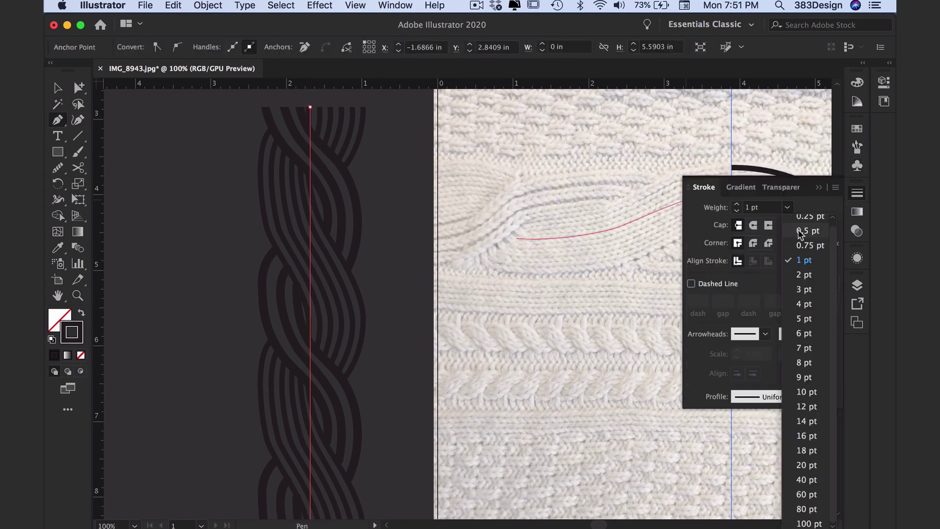
left_click(800, 234)
left_click(787, 208)
left_click(796, 220)
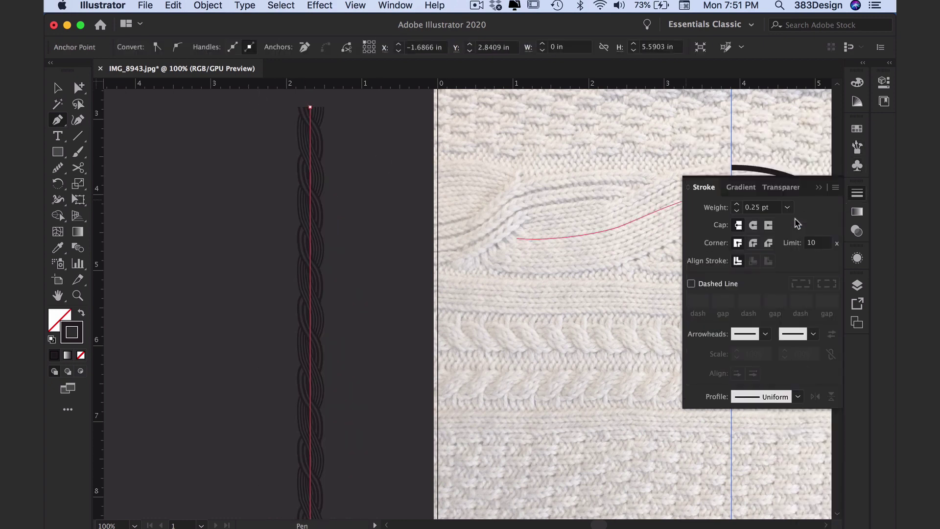
left_click(372, 242, "super")
- Change the cable pattern brush's colorization method to Tints
left_click(406, 287, "alt+super")
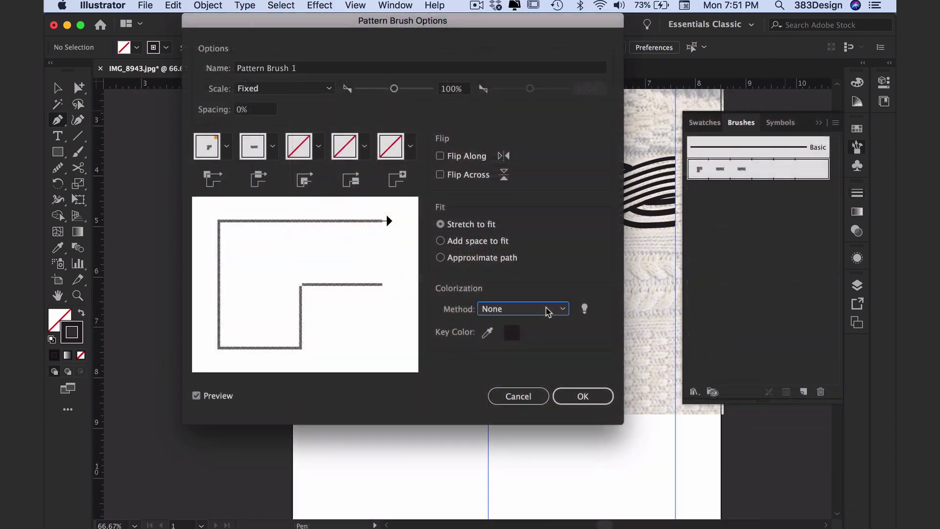
left_click(550, 309)
left_click(533, 337)
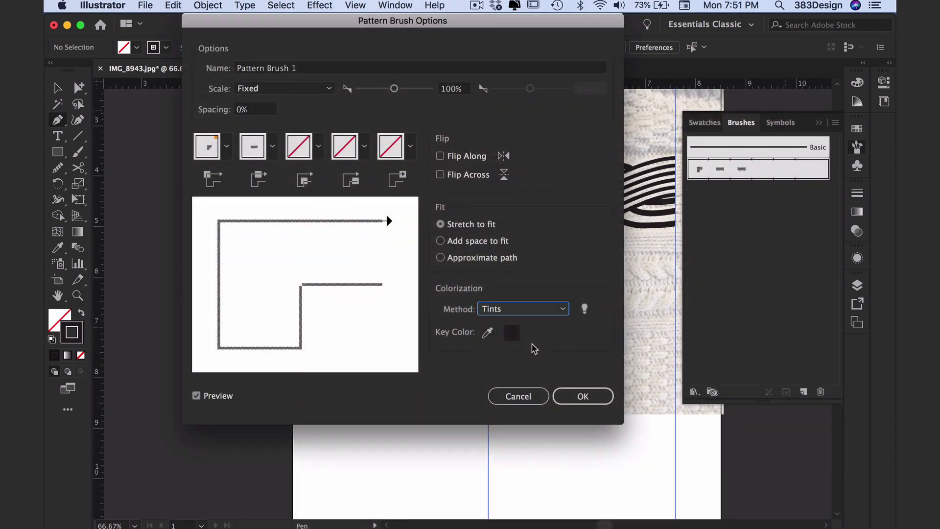
left_click(565, 397)
left_click(474, 296)
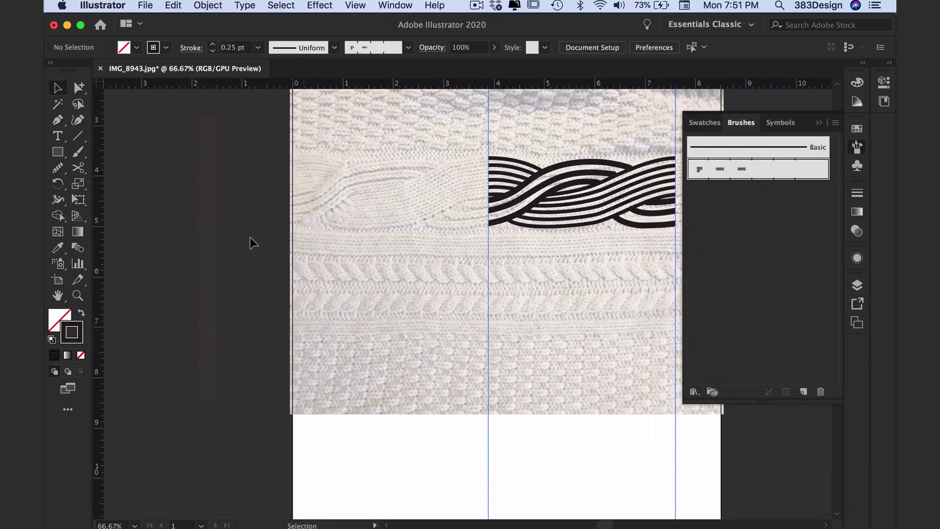
- Recolor the brushed cable line's stroke to a light grey using only black ink, and place the line beyond the photo
left_click_drag(209, 236, 398, 240)
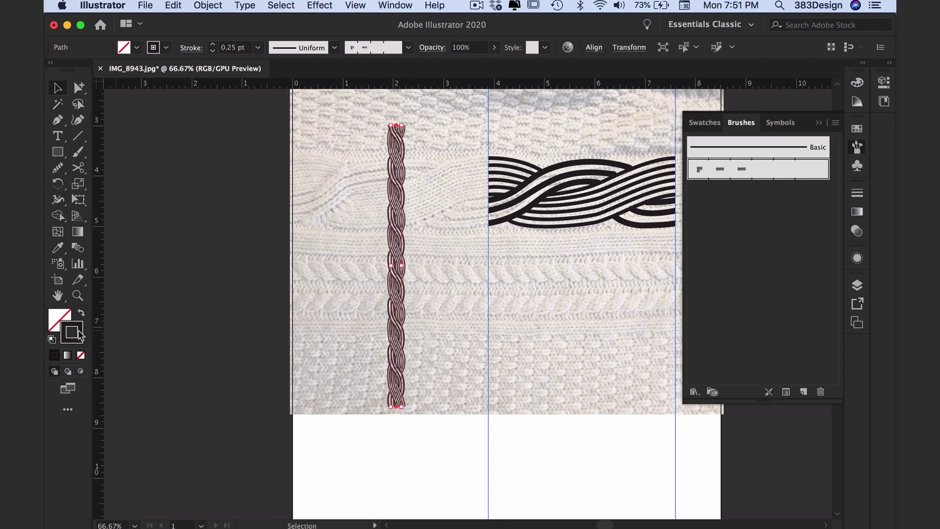
left_click(857, 83)
left_click(767, 149)
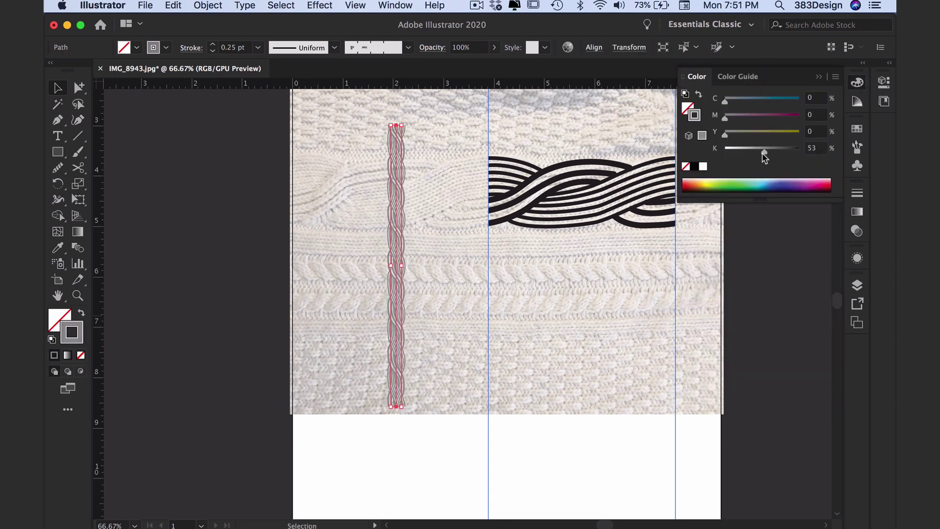
left_click_drag(765, 155, 754, 155)
left_click(632, 439)
left_click_drag(487, 211, 306, 258)
left_click_drag(226, 399, 618, 424)
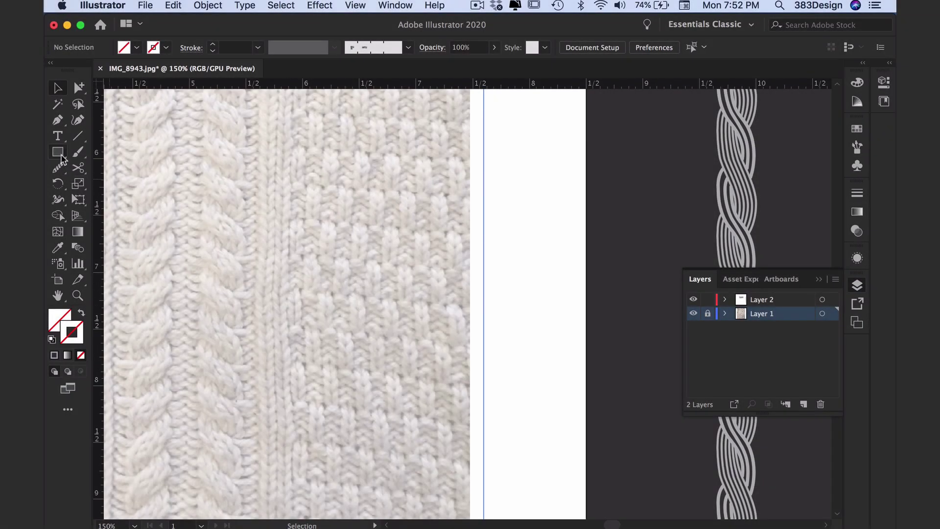
- On Layer 2, draw a narrow upright rounded rectangle over one raised stitch of the basket-weave area, with a reduced corner radius
left_click_drag(61, 157, 132, 171)
left_click(806, 303)
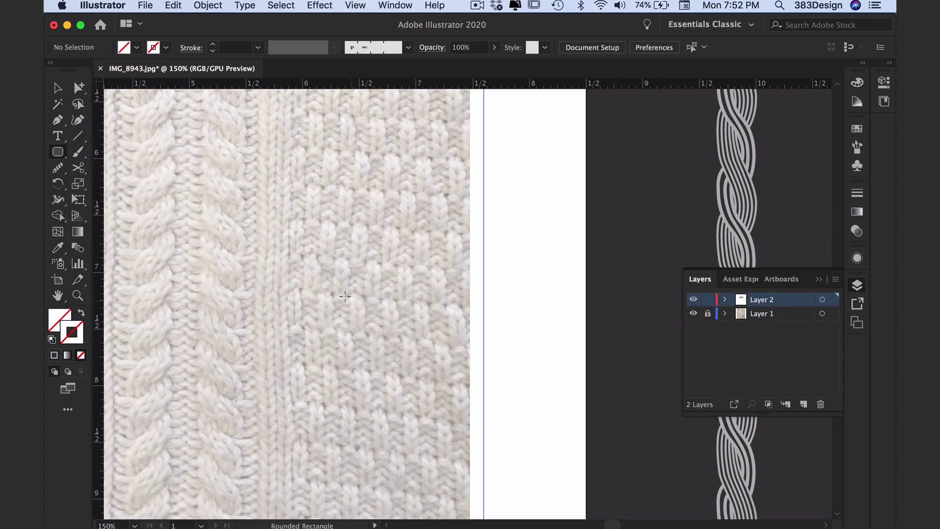
left_click_drag(335, 257, 336, 294)
key("Down")
key("Down")
key("Down")
key("Down")
key("Down")
key("Down")
key("Down")
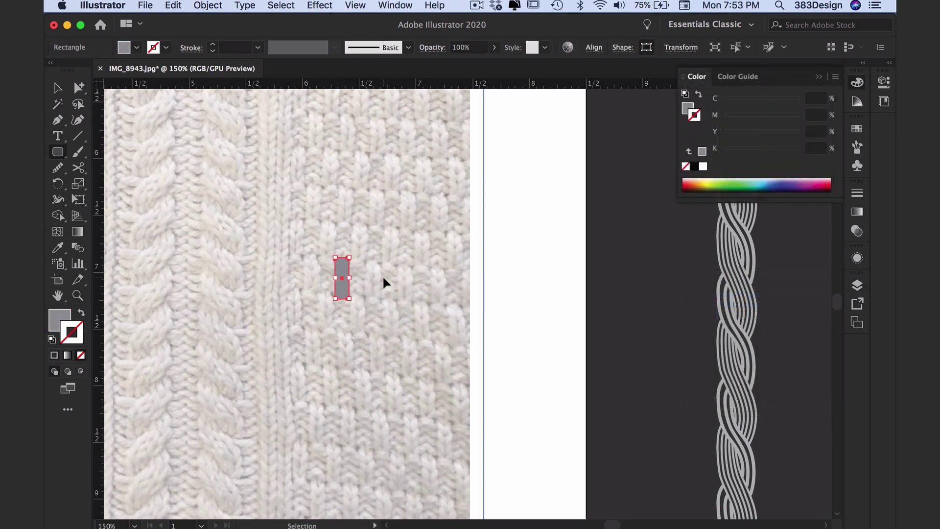
- Fill the small rounded rectangle with a light grey of 26% black
left_click(384, 279, "super")
left_click(346, 279, "super")
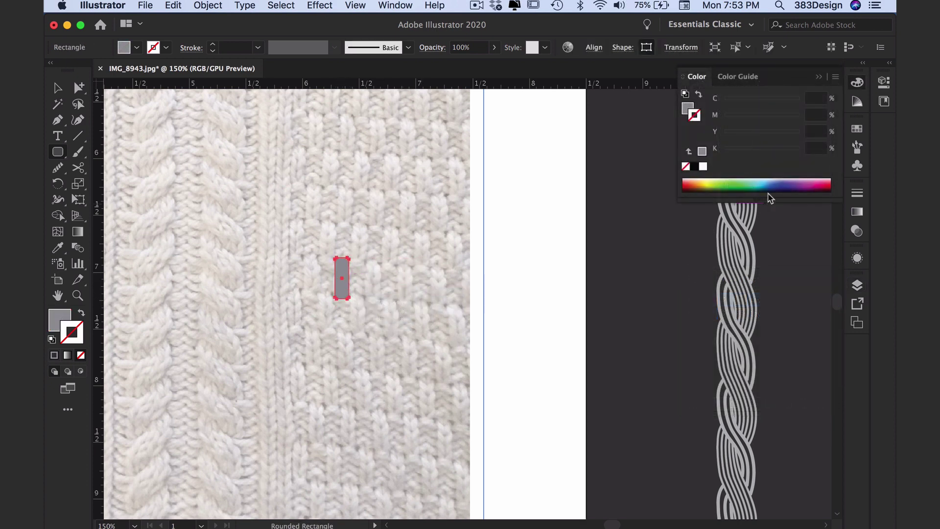
left_click(685, 108)
left_click_drag(764, 151, 743, 159)
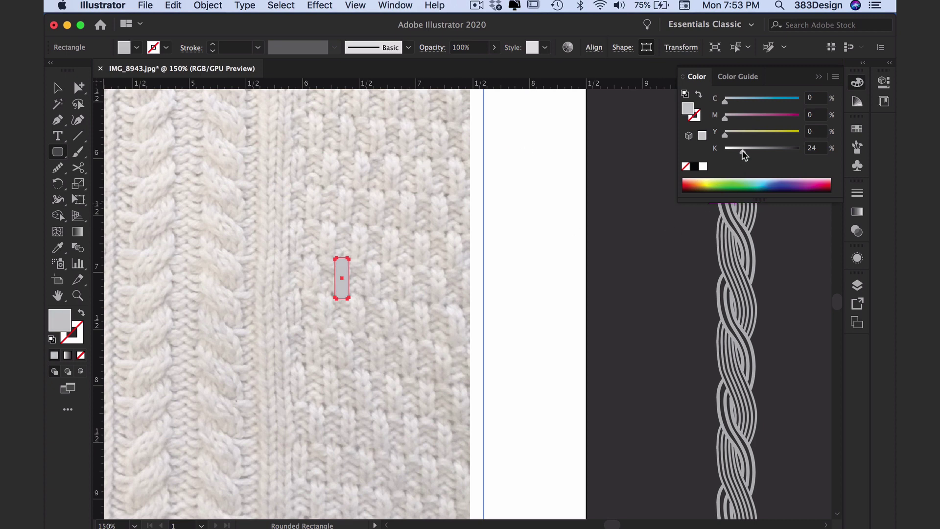
- Duplicate the rounded bar sideways, copy the pair 0.65 in down, and place a fifth copy in the middle of the four
key("v")
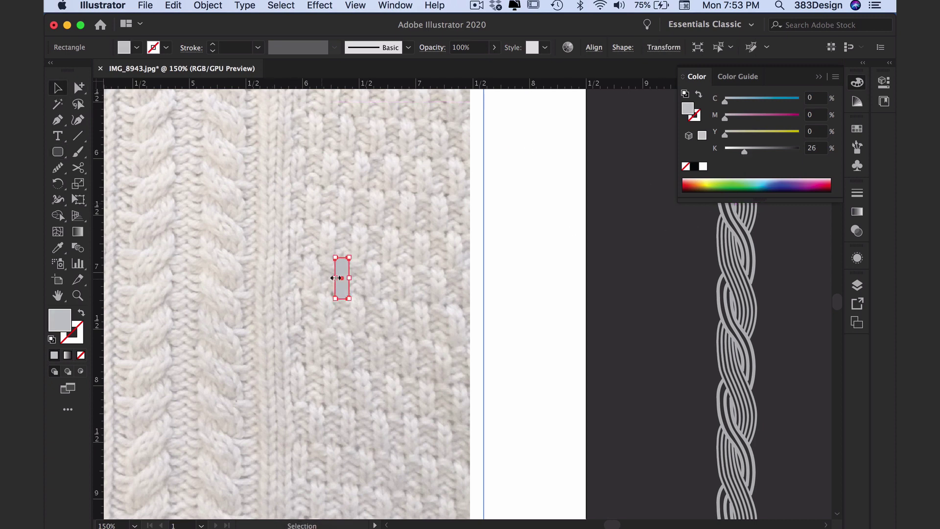
left_click_drag(344, 279, 373, 277)
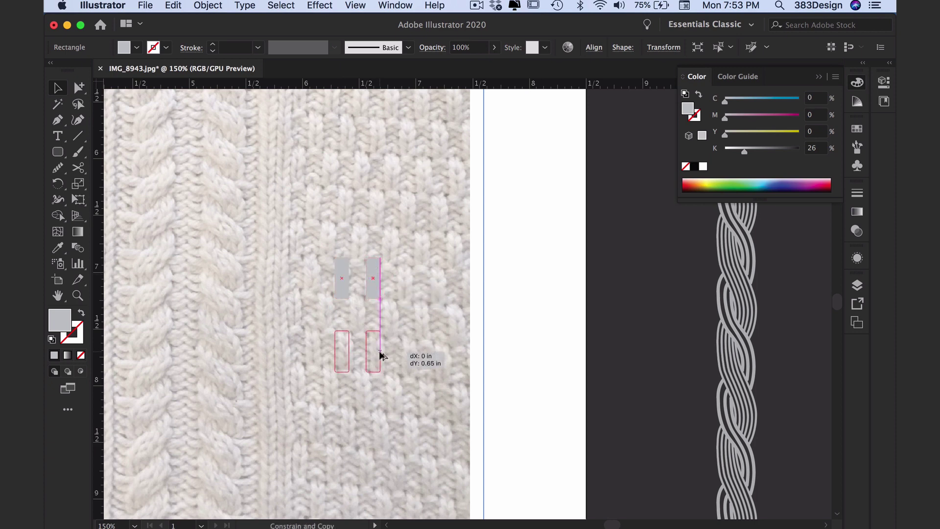
left_click_drag(380, 353, 359, 312)
left_click(408, 348)
- Draw a rectangle between the centres of the four outer bars, give it no fill or stroke, and send it to the back
left_click_drag(58, 152, 107, 152)
left_click(562, 312, "super")
left_click(444, 338, "super")
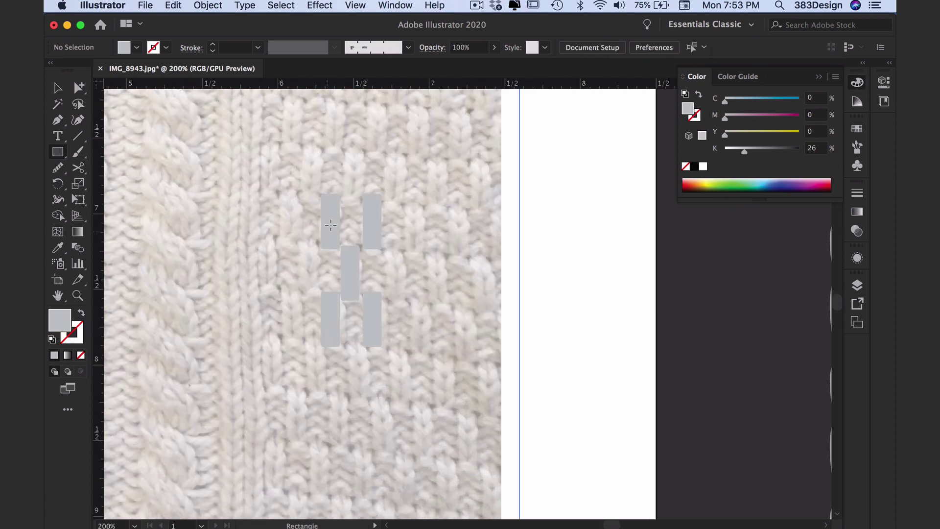
left_click_drag(330, 222, 373, 319)
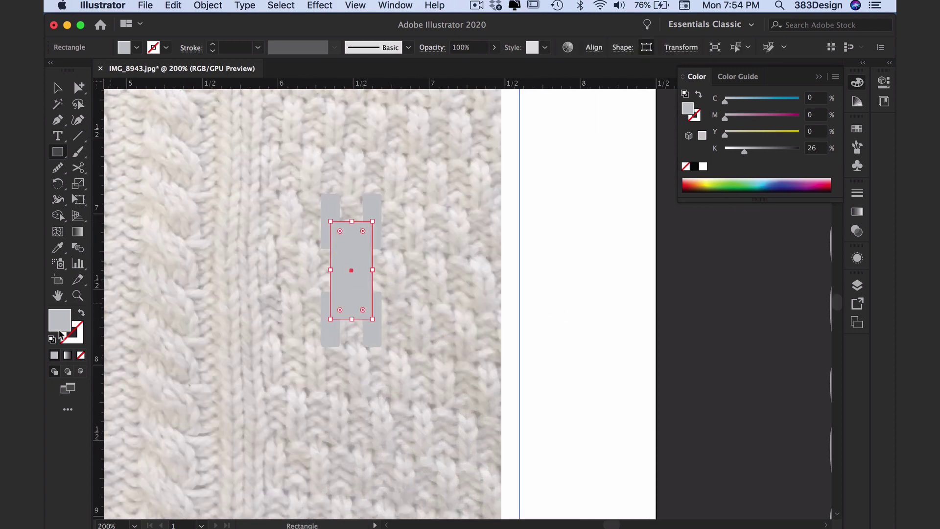
left_click(81, 356)
right_click(369, 251)
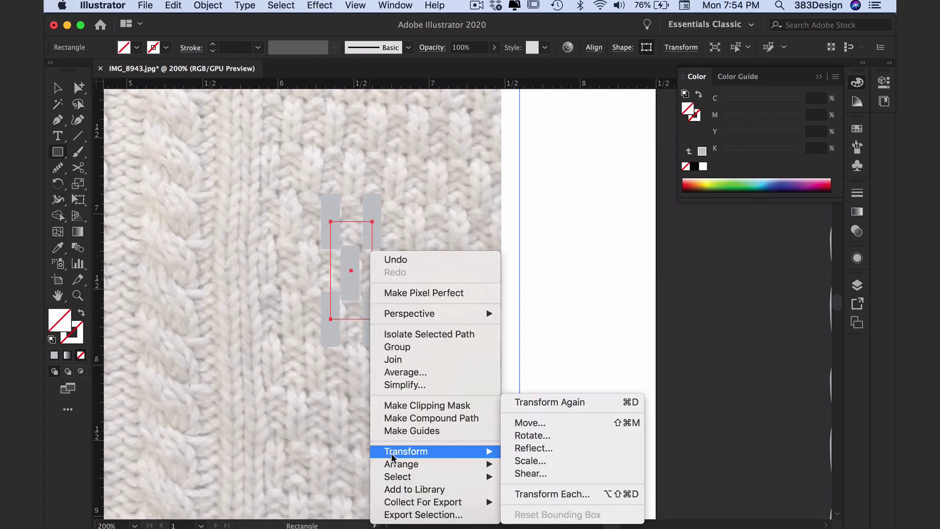
mouse_move(396, 465)
left_click(543, 494)
- Select all five bars with the unfilled rectangle and save them as a pattern swatch
key("v")
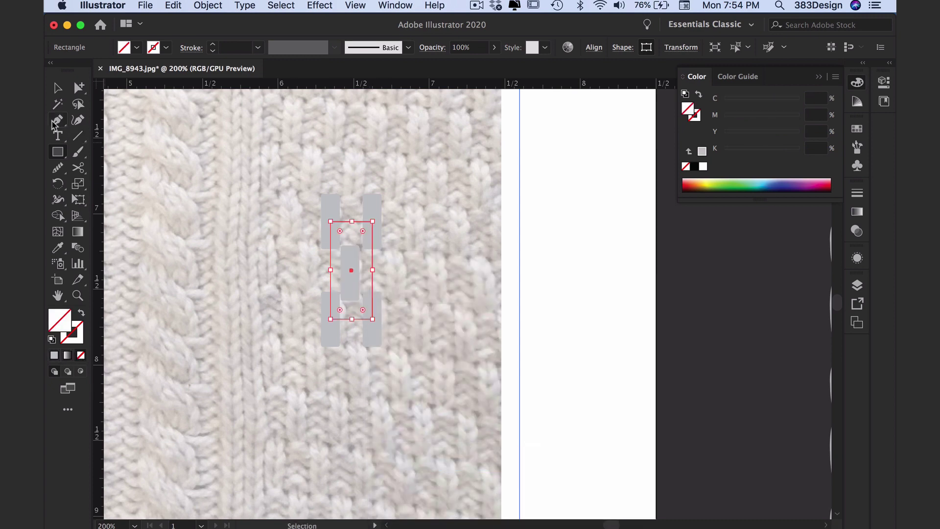
key("super+a")
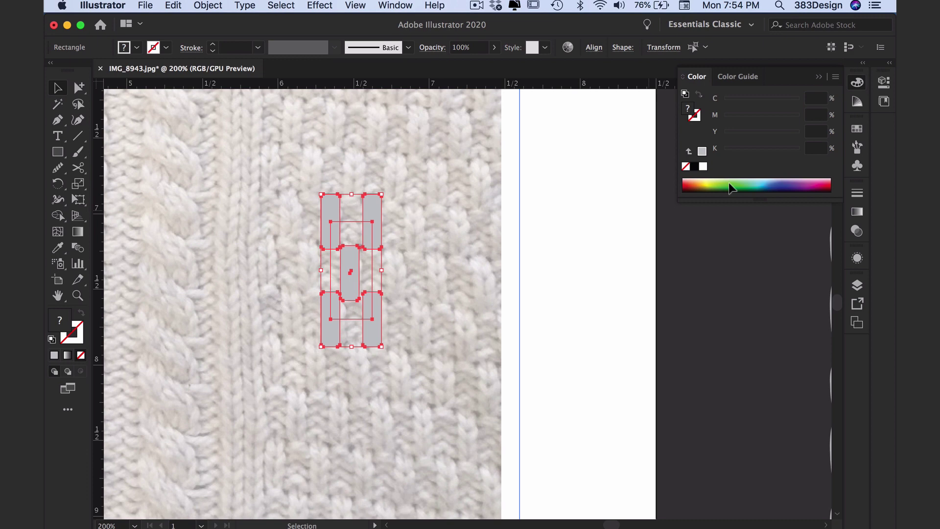
left_click(857, 146)
left_click_drag(360, 251, 759, 235)
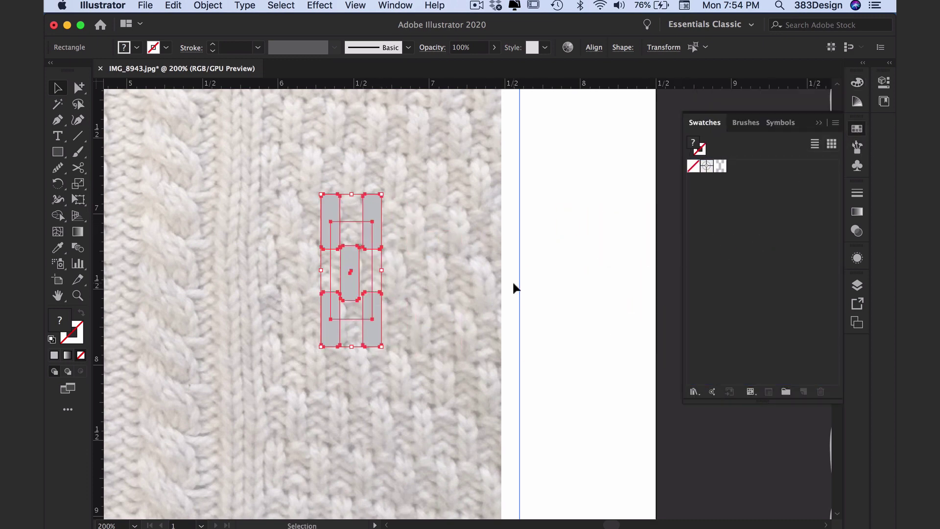
left_click(547, 292)
left_click(588, 321, "alt+super")
left_click(588, 321, "alt+super")
left_click(588, 321, "alt+super")
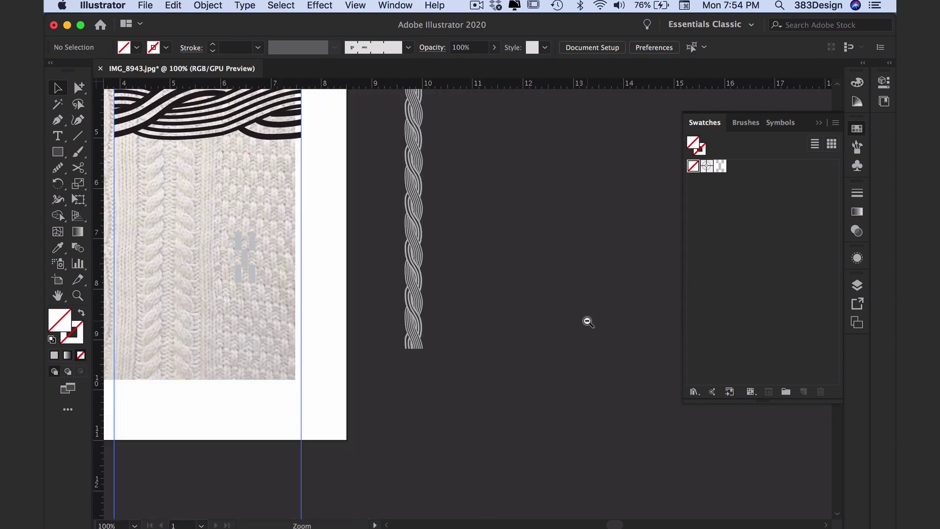
- Draw a tall rectangle about 3 by 5.9 in beside the cable, fill it with the basket-stitch pattern swatch, and move it over the photo
left_click(59, 153)
mouse_move(463, 162)
left_mouse_down()
mouse_move(560, 433)
mouse_move(614, 459)
left_mouse_up()
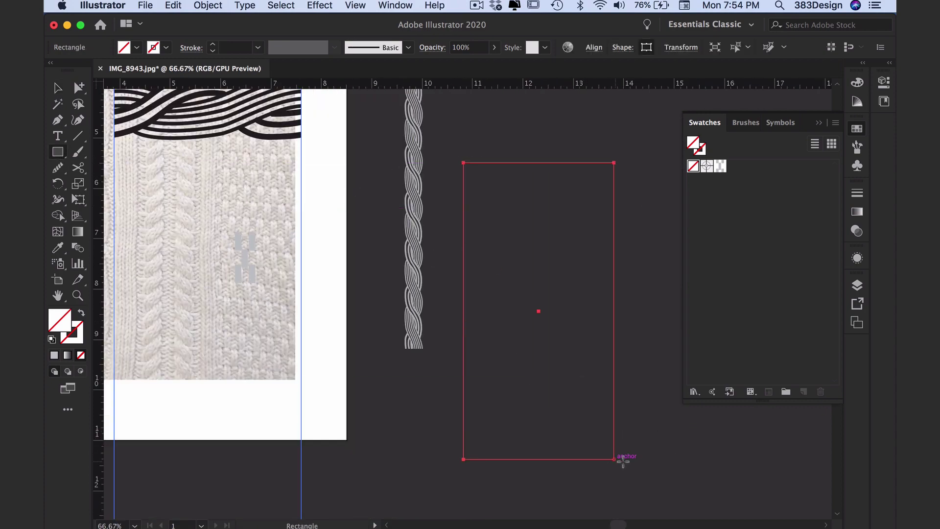
left_click(710, 171)
left_click(718, 172)
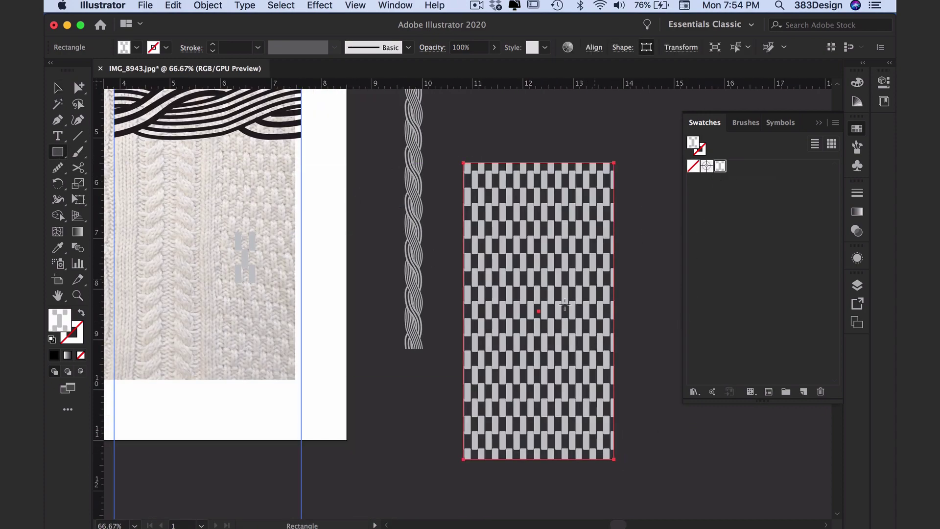
left_click_drag(516, 344, 169, 328)
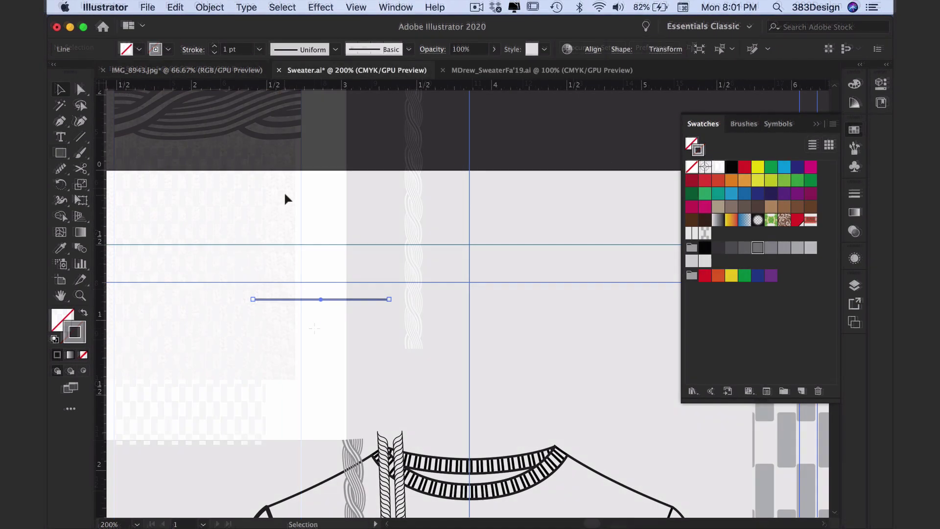
- Recolor the horizontal line a lighter grey and shorten it to about 0.2 in
key("super+equal")
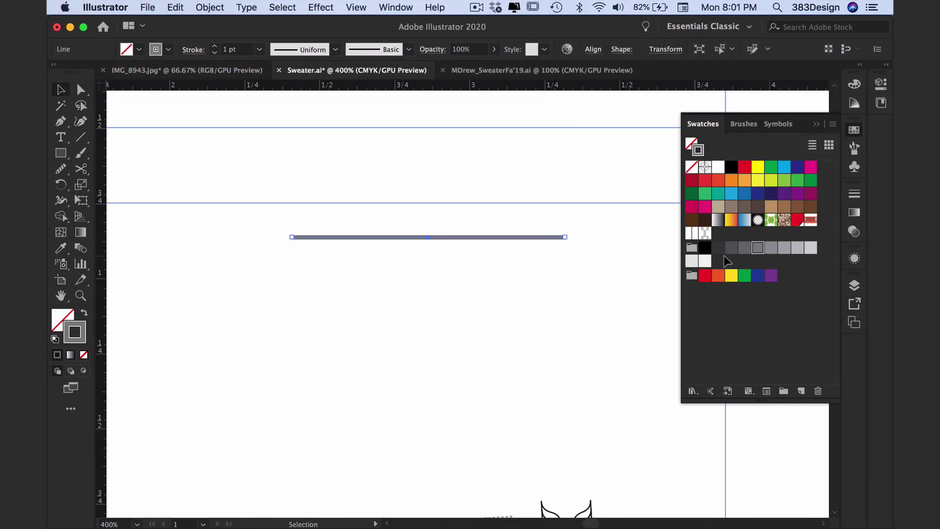
left_click(770, 247)
left_click(599, 242)
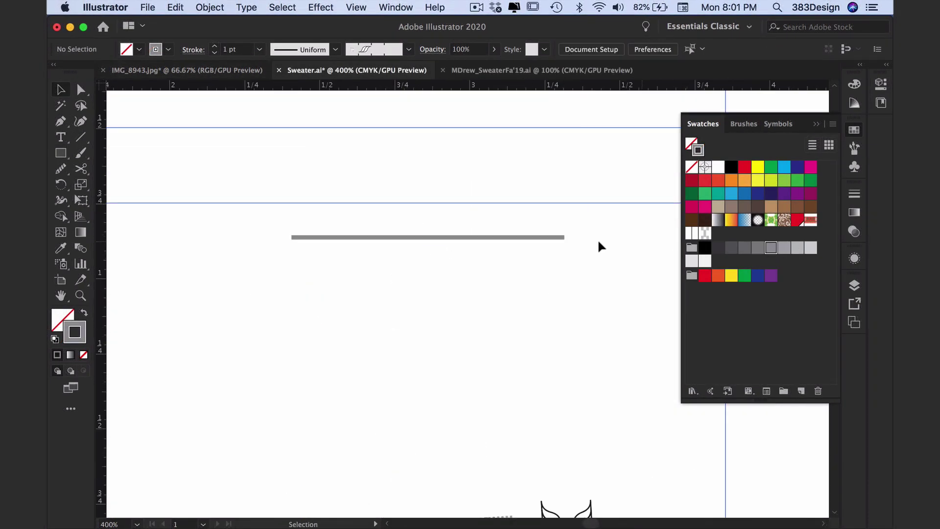
left_click(520, 239)
left_click(784, 247)
left_click(582, 264, "super")
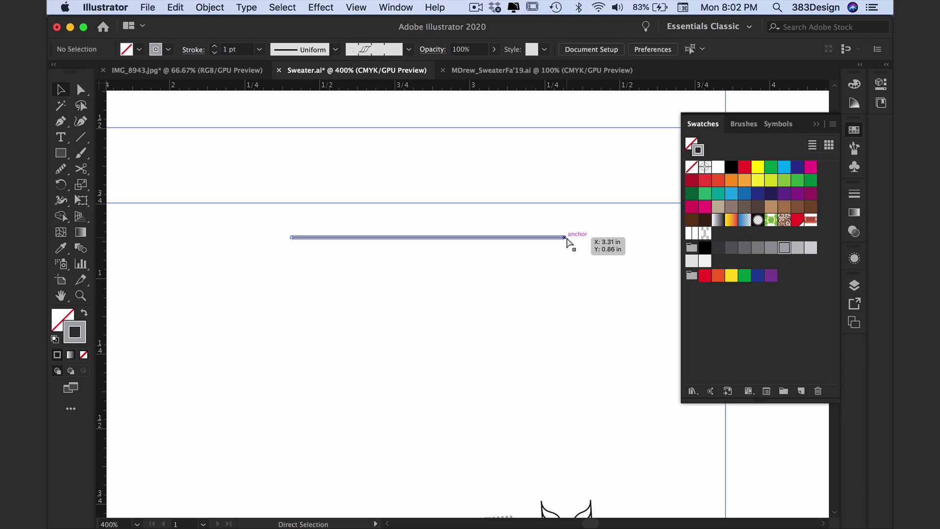
mouse_move(566, 238)
left_mouse_down()
mouse_move(357, 259)
mouse_move(335, 244)
mouse_move(339, 256)
left_mouse_up()
key("super+shift+a")
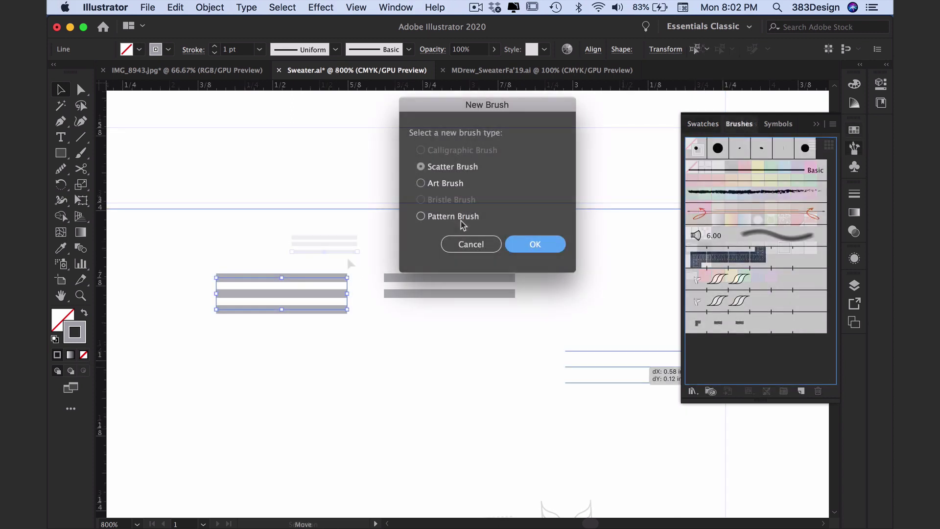
- Save the three grey lines as a pattern brush with Tints colorization, and make another pattern brush from the two-line pair
left_click(462, 217)
left_click(535, 245)
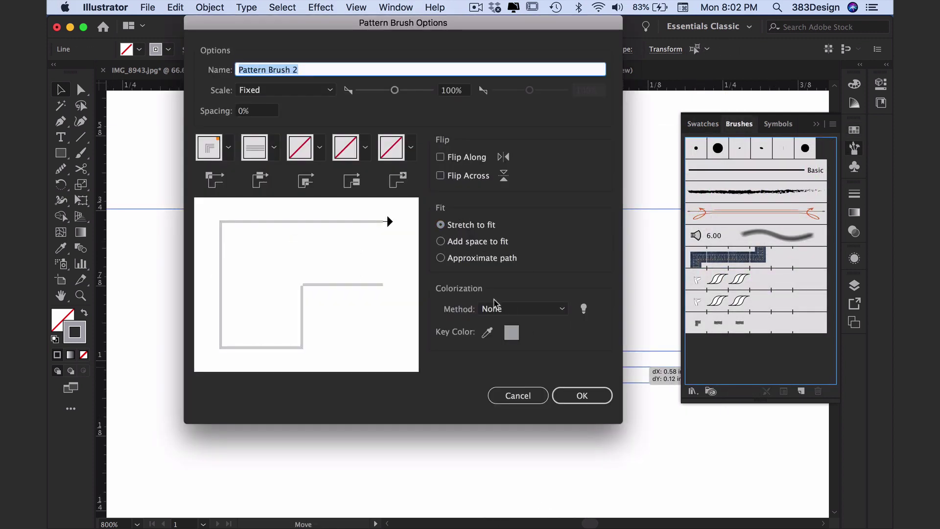
left_click(495, 307)
left_click(497, 334)
left_click(581, 395)
left_click(454, 279)
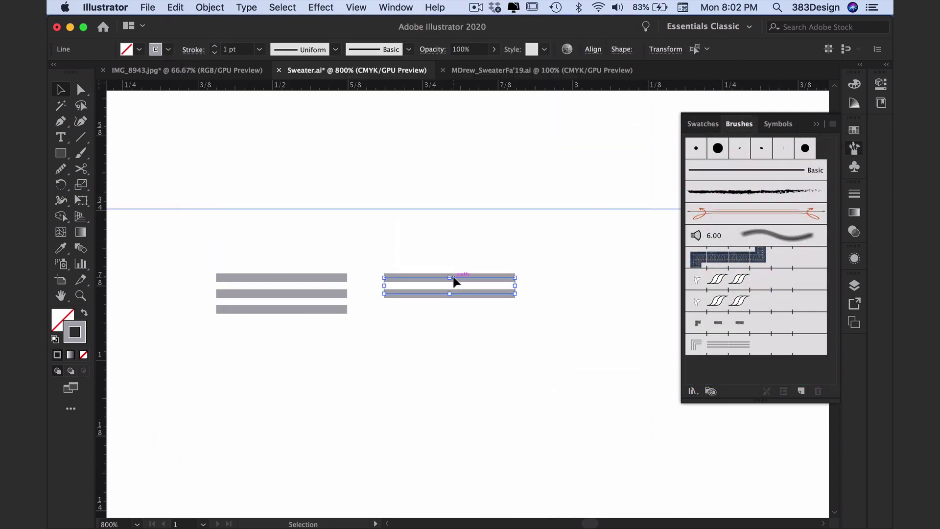
left_click_drag(454, 281, 719, 378)
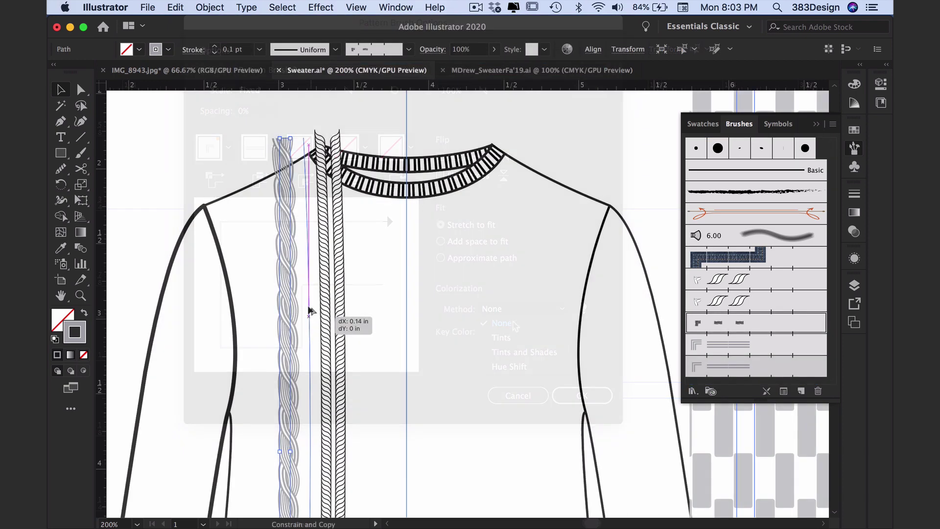
- Copy the cable path about 0.14 in towards the sweater's centre, apply the three-line brush to the copy, and set its stroke to 0.5 pt
left_click_drag(309, 307, 309, 307)
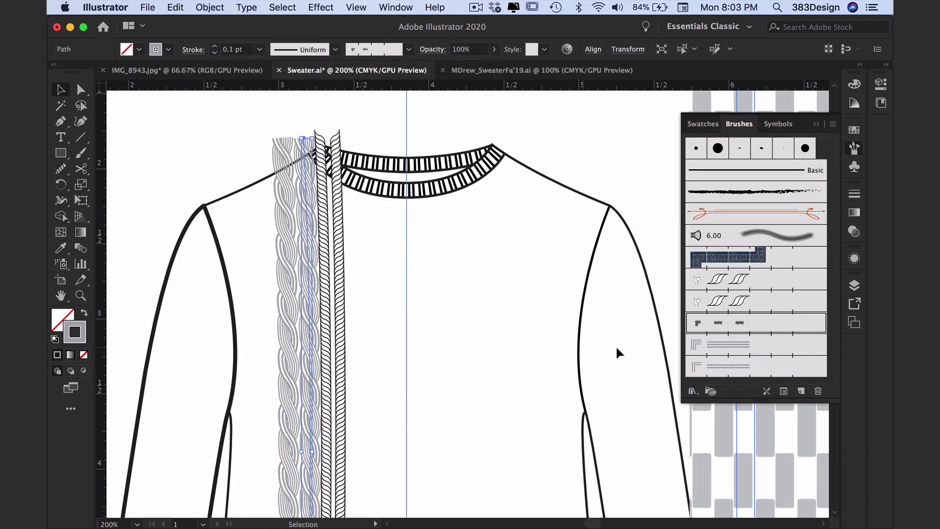
left_click(728, 349)
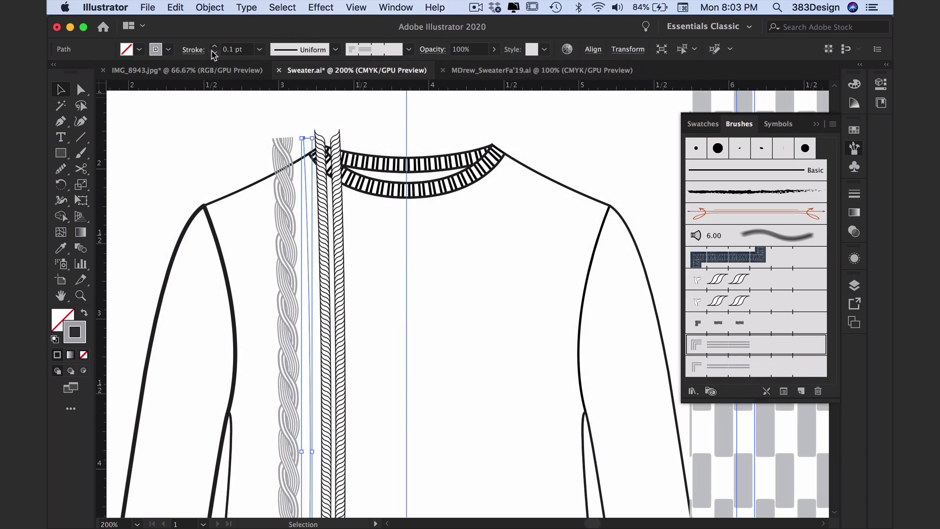
left_click(214, 46)
left_click(215, 45)
left_click(267, 158)
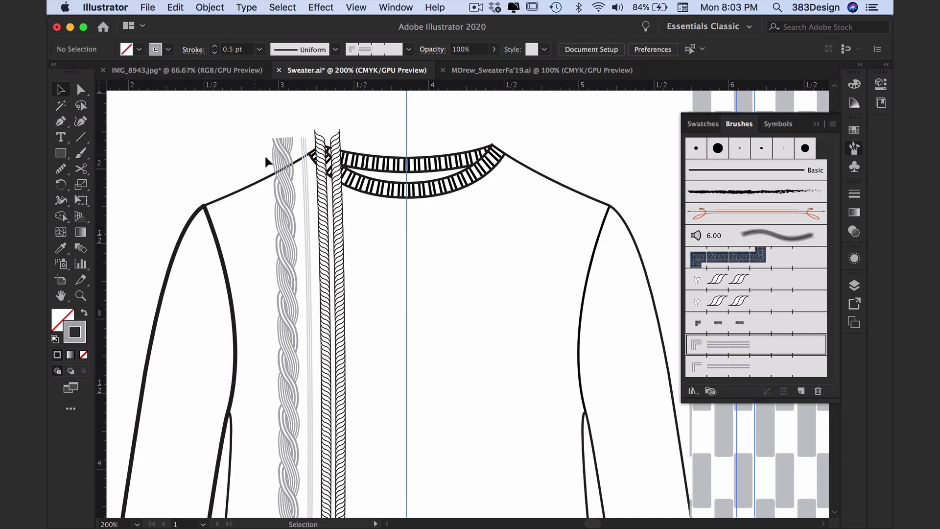
- Try stroke weights of 1 pt and 0.75 pt on the three-line rib and return it to 0.5 pt
left_click(309, 176)
left_click(214, 46)
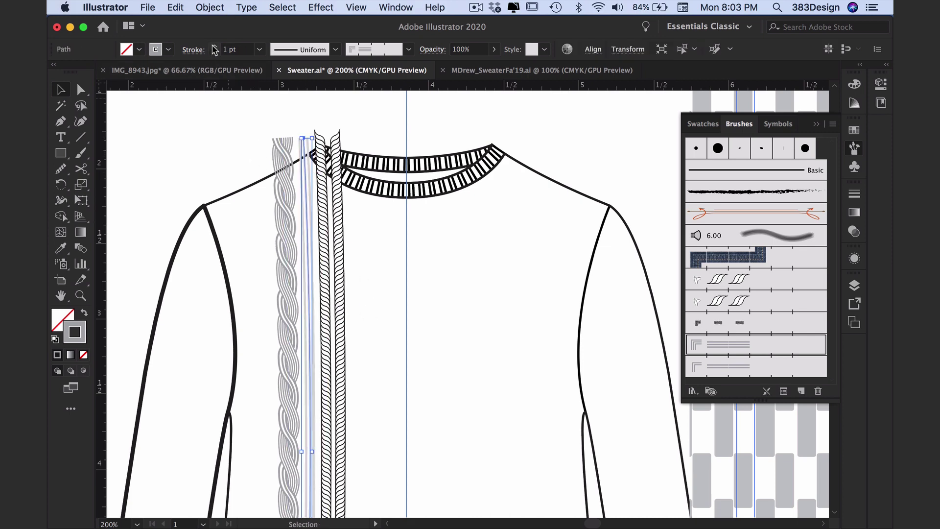
left_click(213, 53)
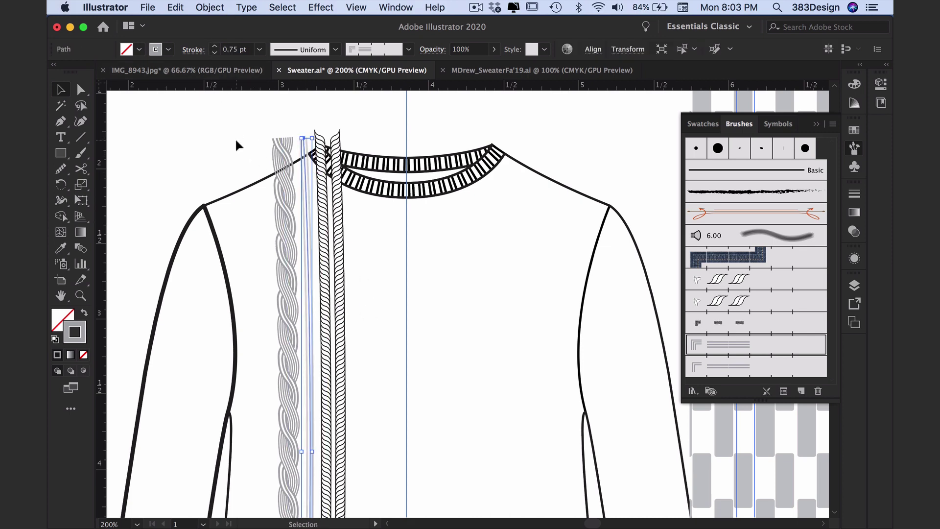
left_click(214, 53)
left_click(201, 143)
- Copy the three-line rib to the other side of the twisted rope pair, apply the two-line brush, and set its stroke to 0.75 pt
left_click_drag(307, 227, 353, 232)
left_click(732, 373)
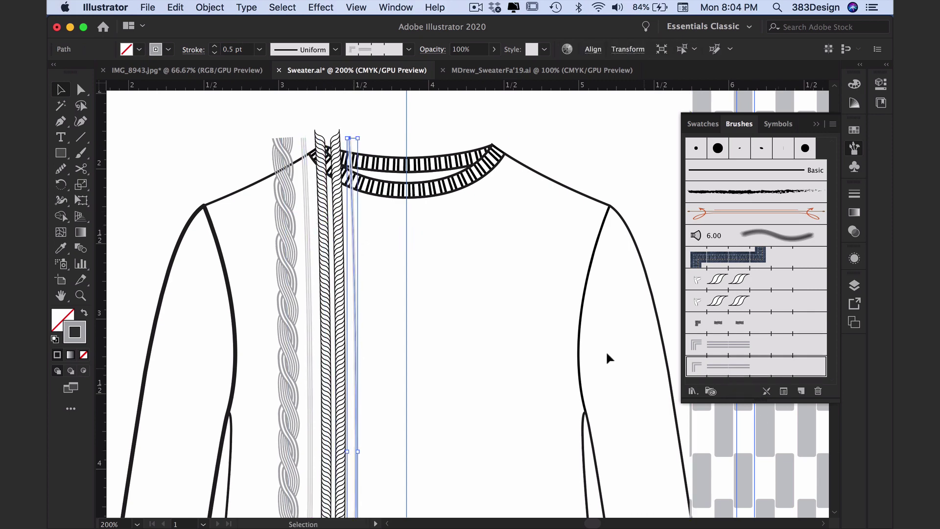
left_click(214, 46)
left_click(250, 109)
left_click(376, 240, "super")
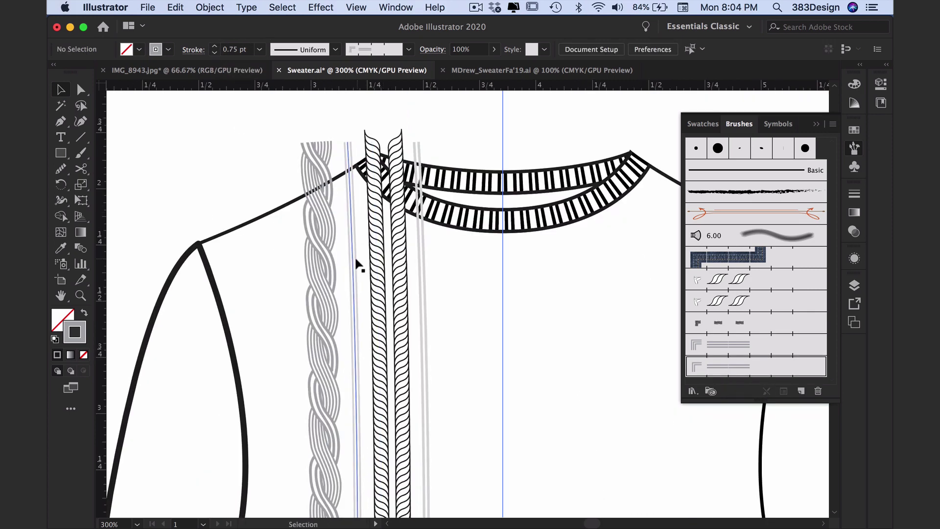
left_click(355, 260)
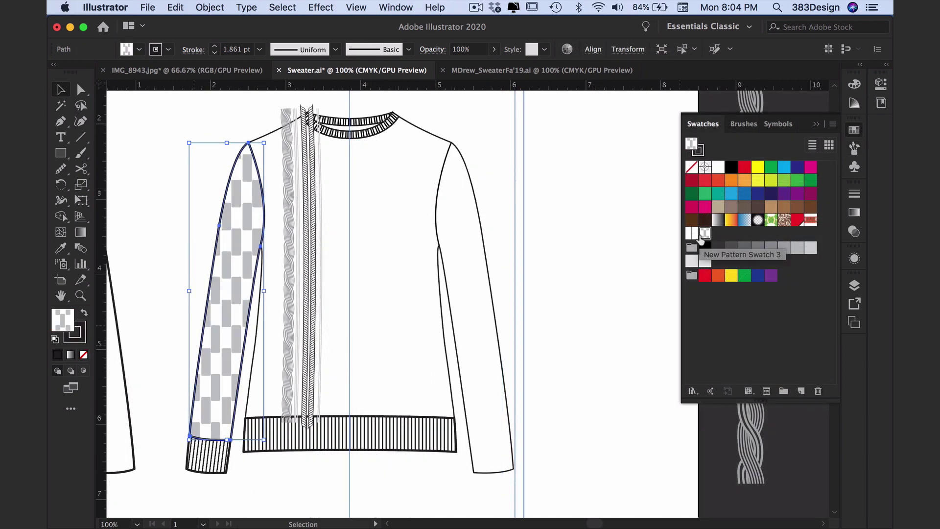
- Scale the sleeve's pattern and stroke uniformly to 20% without transforming the sleeve shape, and tilt the pattern slightly
double_click(80, 184)
left_click(688, 314)
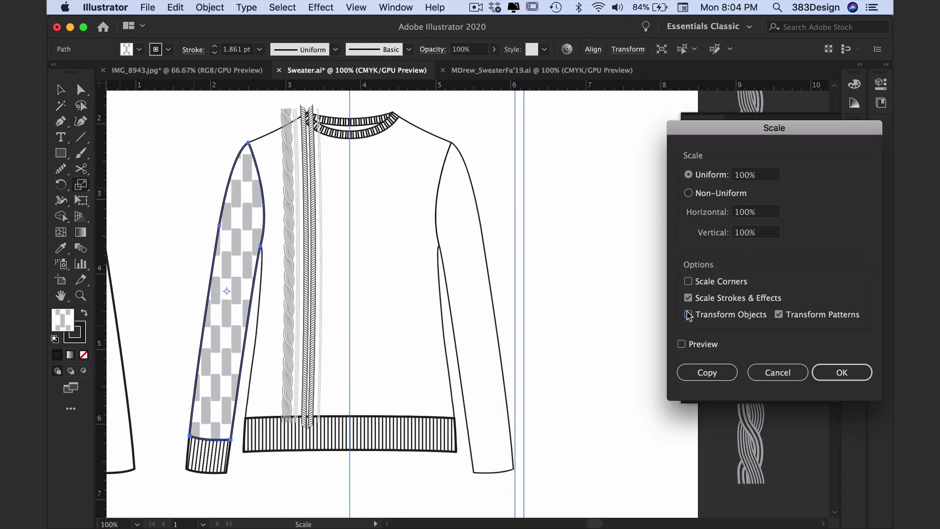
left_click_drag(741, 178, 739, 176)
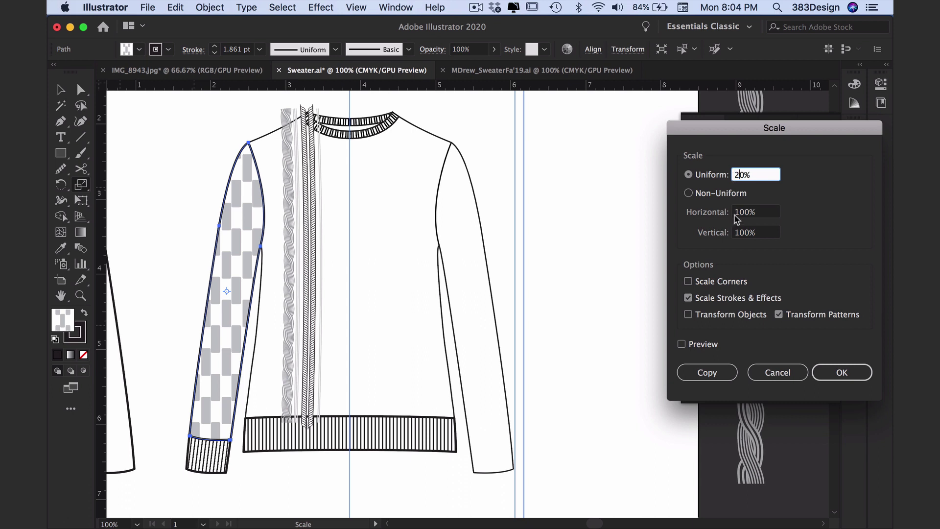
left_click(681, 344)
left_click(840, 372)
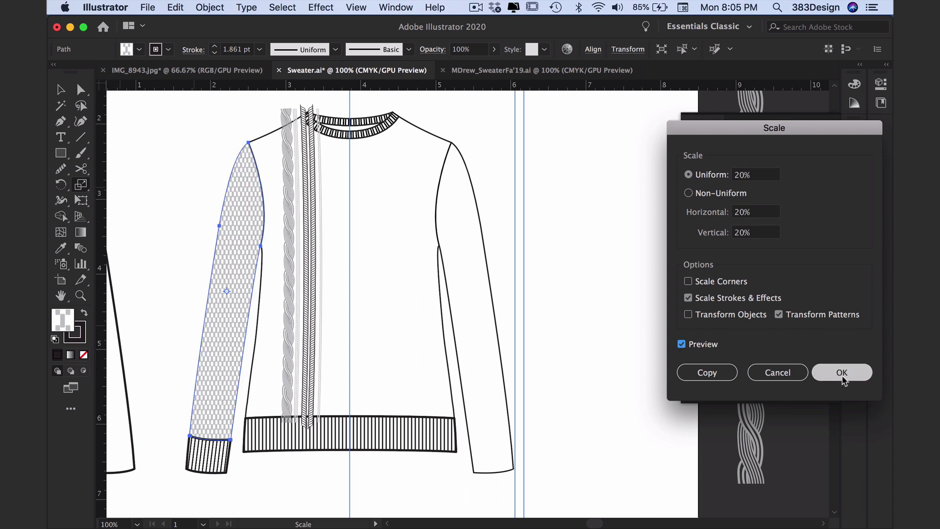
left_click_drag(234, 170, 252, 172)
left_click(62, 88)
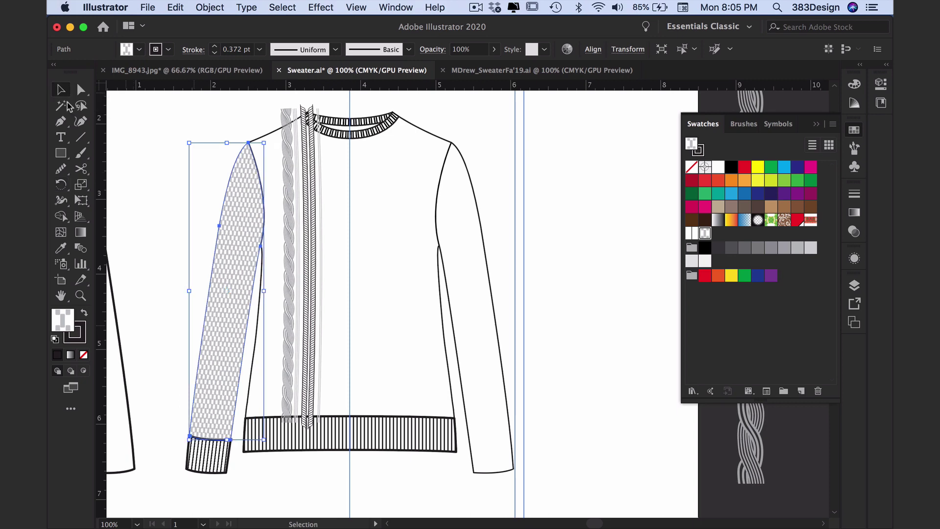
- Draw the top edge of a centre panel with the Pen tool, curving along the collar from the centre guide to the two-line rib
key("super+shift+a")
left_click(363, 267, "super")
left_click_drag(415, 261, 331, 277)
left_click(67, 124)
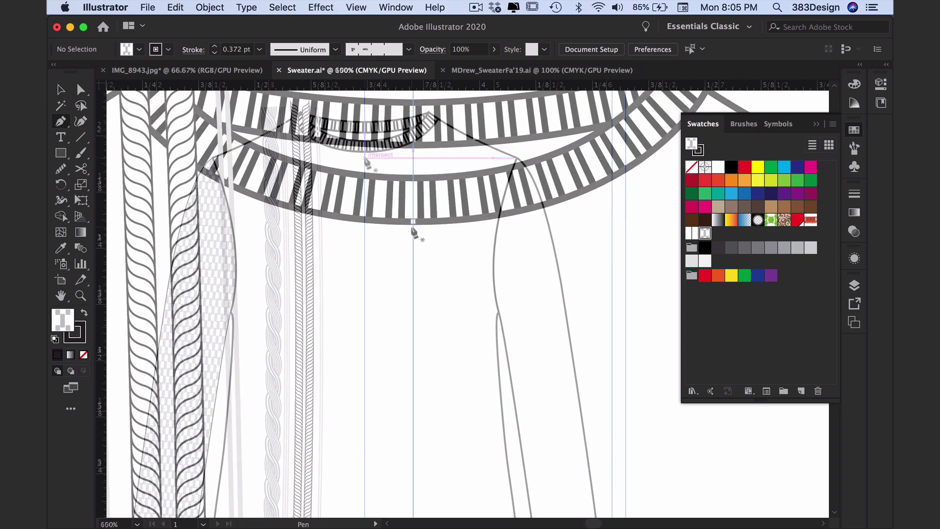
left_click_drag(413, 230, 400, 231)
left_click_drag(240, 198, 159, 164)
- Continue the centre panel's path down along the two-line rib to the hem and across to the centre guide
left_click(342, 311, "alt+super")
left_click(343, 310, "alt+super")
left_click_drag(342, 311, 231, 171)
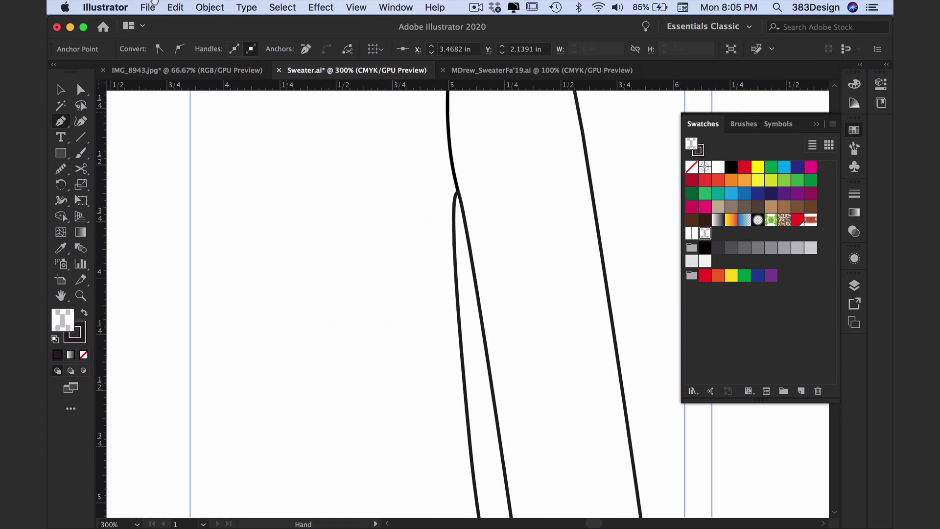
left_click(231, 170, "alt+super")
left_click(230, 170, "alt+super")
left_click_drag(468, 384, 441, 316)
left_click(460, 296, "alt+super")
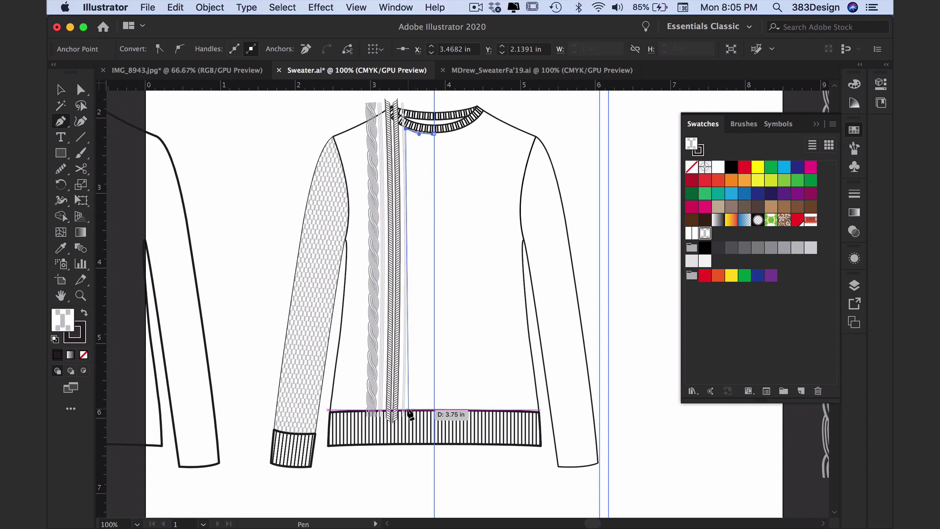
left_click_drag(406, 408, 398, 433)
left_click_drag(397, 432, 396, 512)
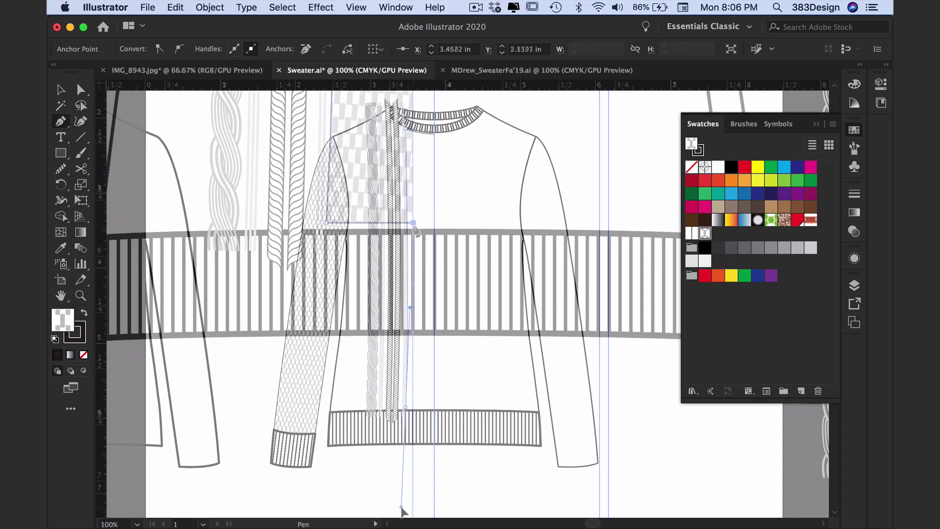
- Move the centre panel's lower edge down to meet the hem band and remove the panel's stroke
left_click(439, 219, "super")
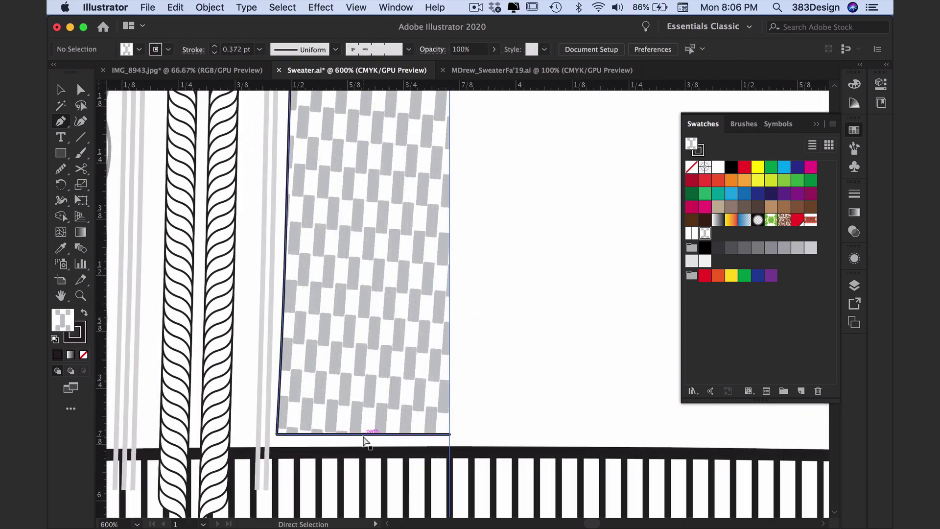
left_click_drag(363, 434, 364, 445)
left_click(86, 340)
left_click(84, 355)
left_click(453, 222, "alt+super")
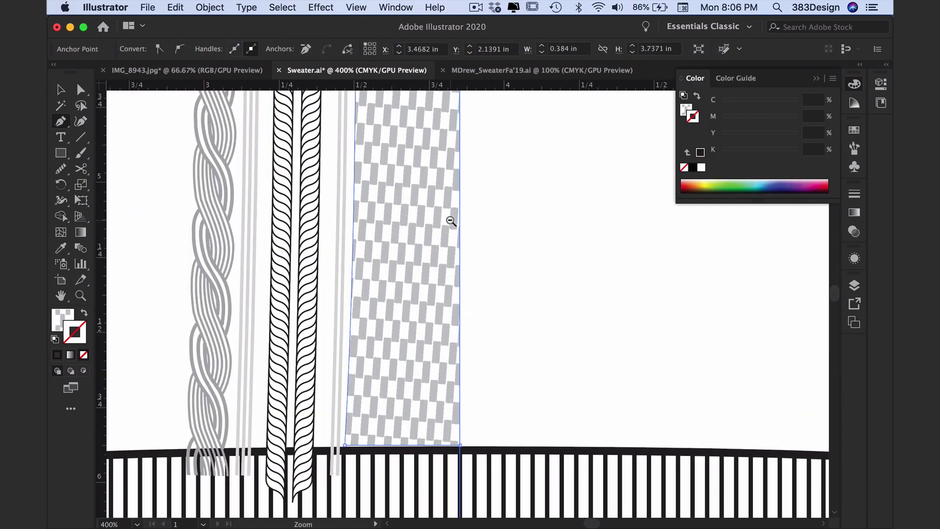
left_click(460, 221, "alt+super")
left_click(468, 220, "alt+super")
left_click(470, 218, "alt+super")
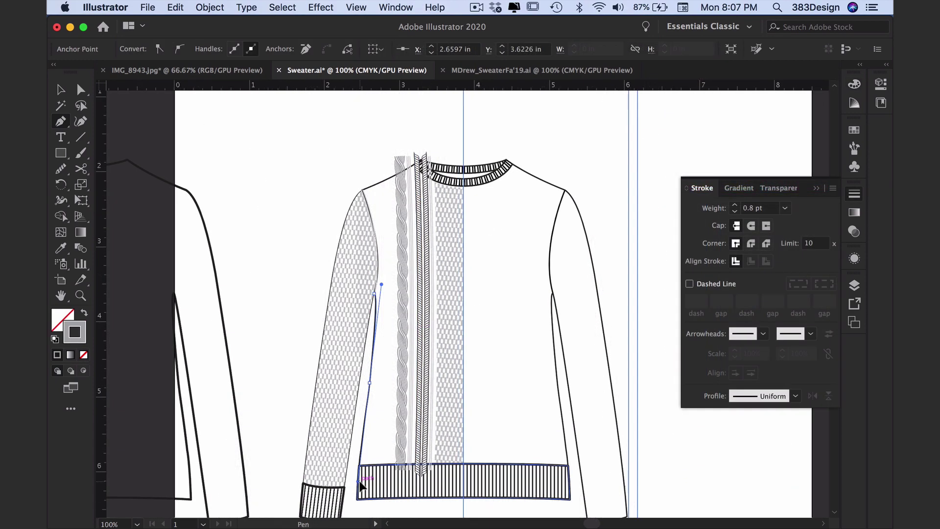
- Finish the side panel outline across the hem, up the cable's outer edge, and along the shoulder back to the armhole
left_click(359, 465)
left_click(397, 464)
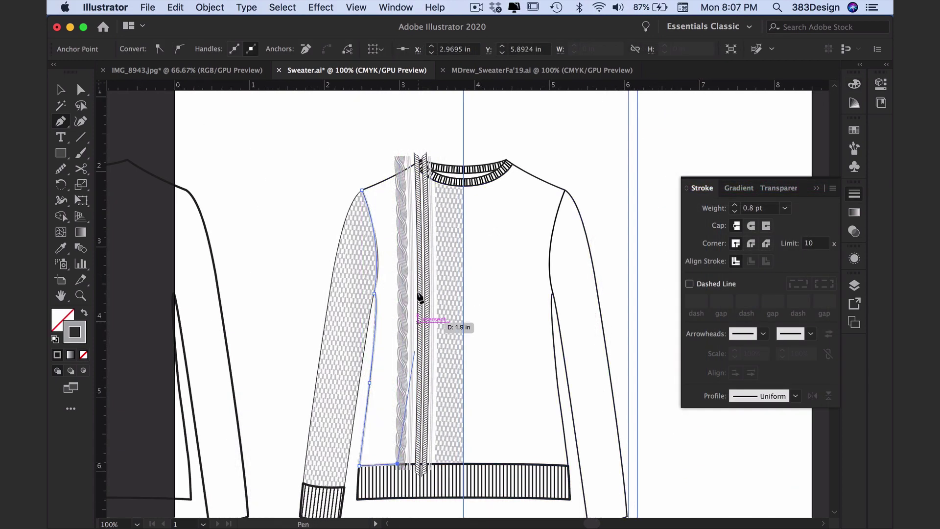
left_click_drag(397, 173, 391, 122)
left_click(397, 174)
left_click(362, 190)
- Copy the sleeve's basket-stitch fill and stroke onto the side panel with the Eyedropper
key("i")
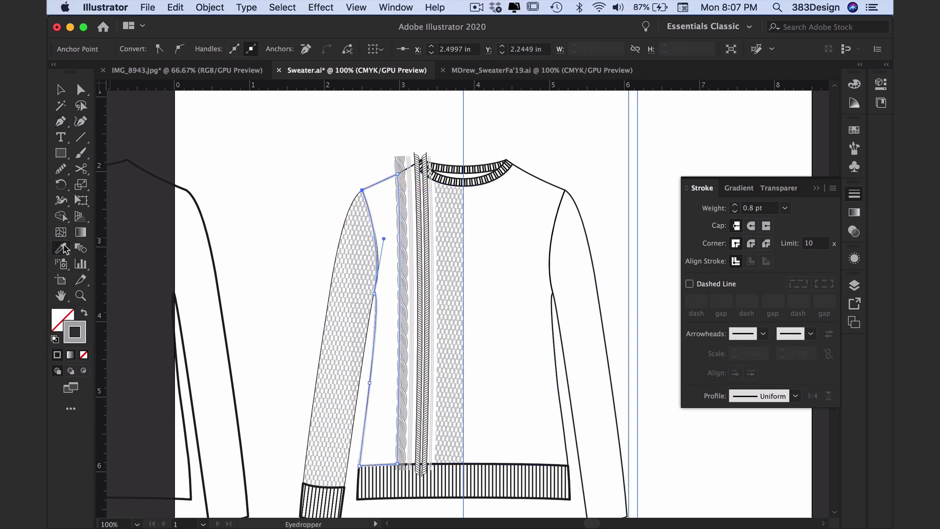
left_click(361, 267)
key("super+shift+a")
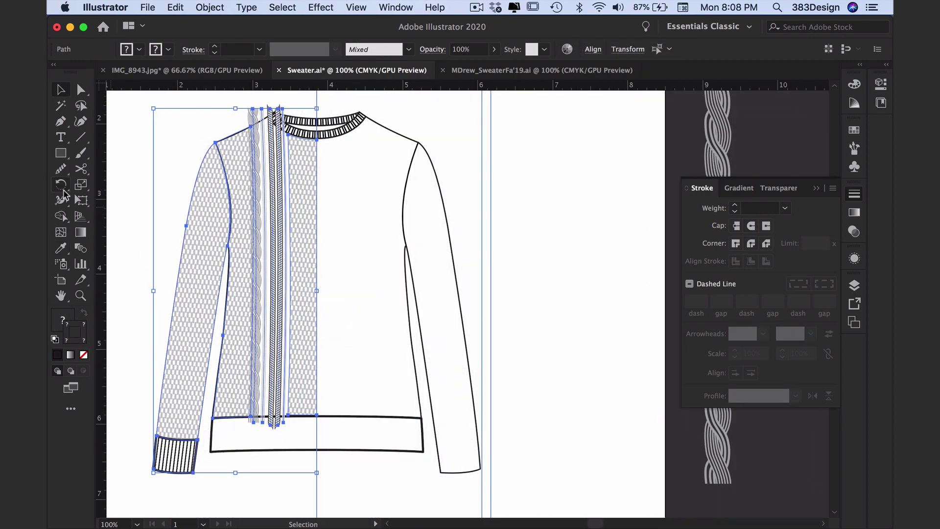
- Reflect a copy of the selected sleeve, cuff, body panels and cable ribs across the vertical centre guide
left_click_drag(64, 193, 120, 198)
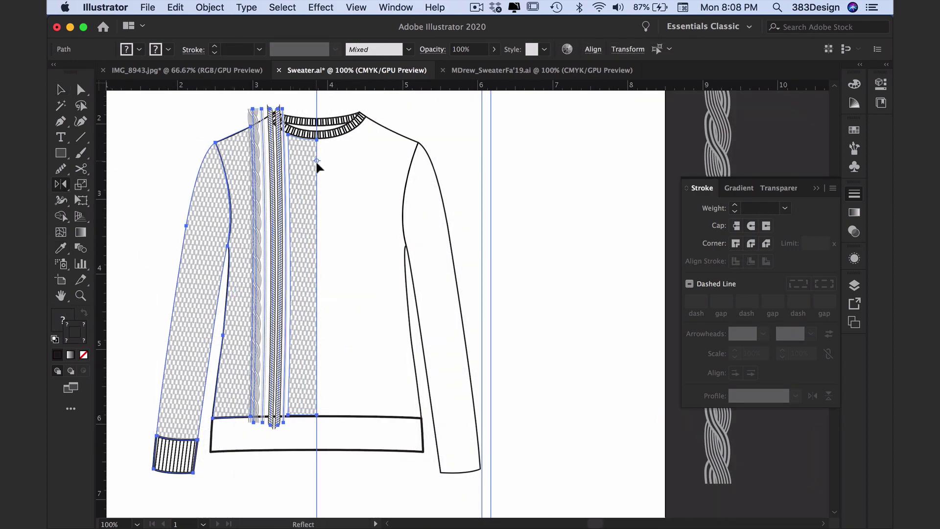
left_click(317, 161, "alt")
left_click(306, 285)
key("super+shift+a")
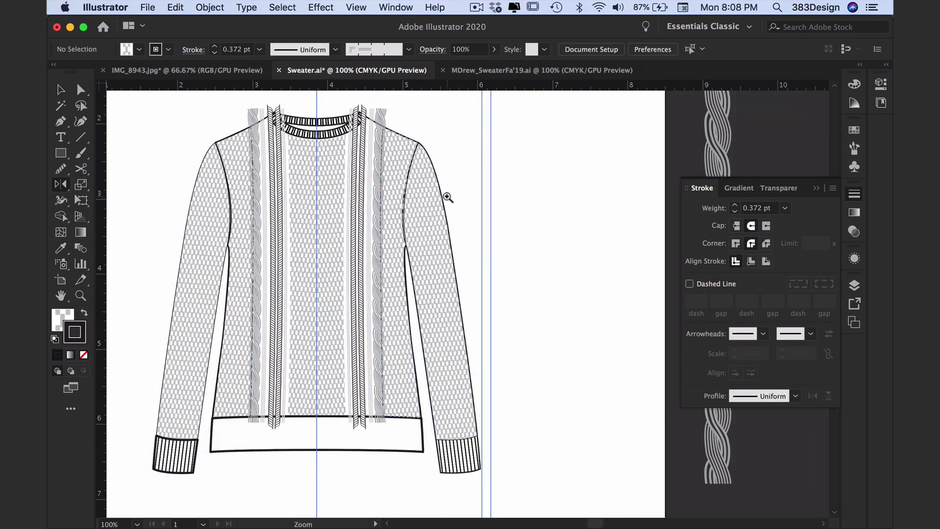
- Reselect the mirrored half of the knit artwork and send it to the back
left_click(447, 197, "super")
key("super+z")
key("super+shift+[")
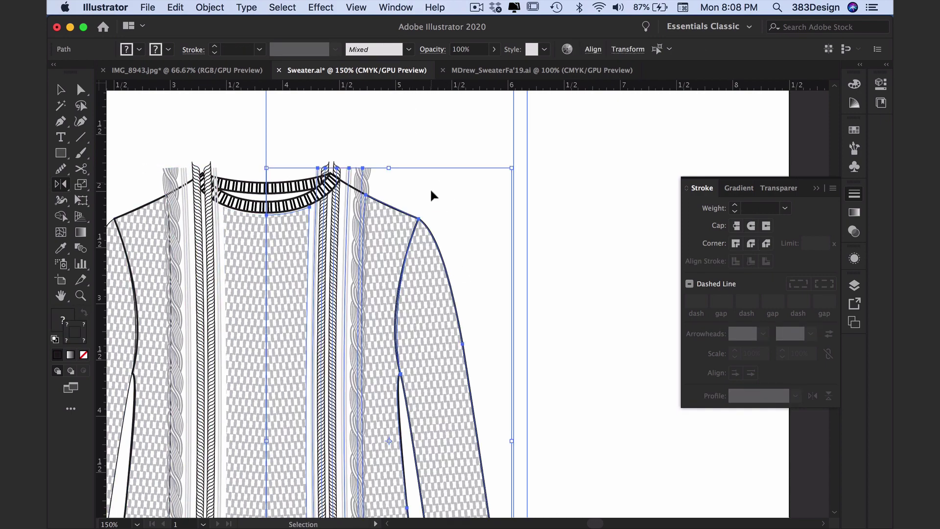
- Clip the cable ribs and knit panels to the full body outline with a clipping mask so they end at the hem
left_click(431, 190, "super")
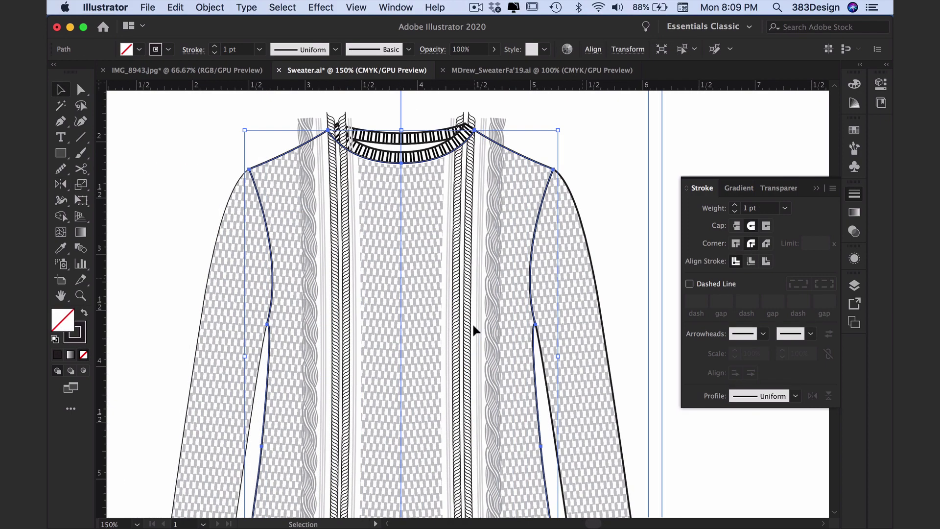
left_click_drag(488, 420, 486, 404)
left_click_drag(406, 238, 459, 237)
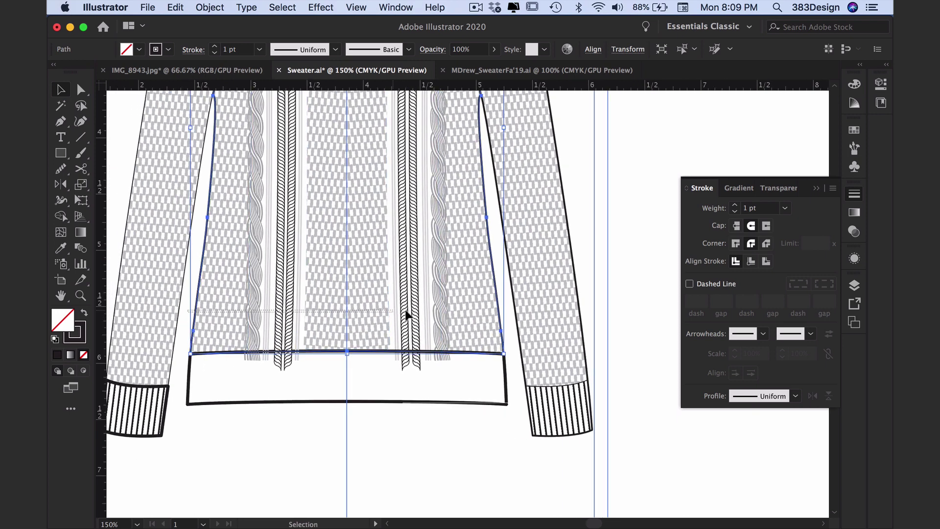
left_click_drag(490, 317, 500, 318)
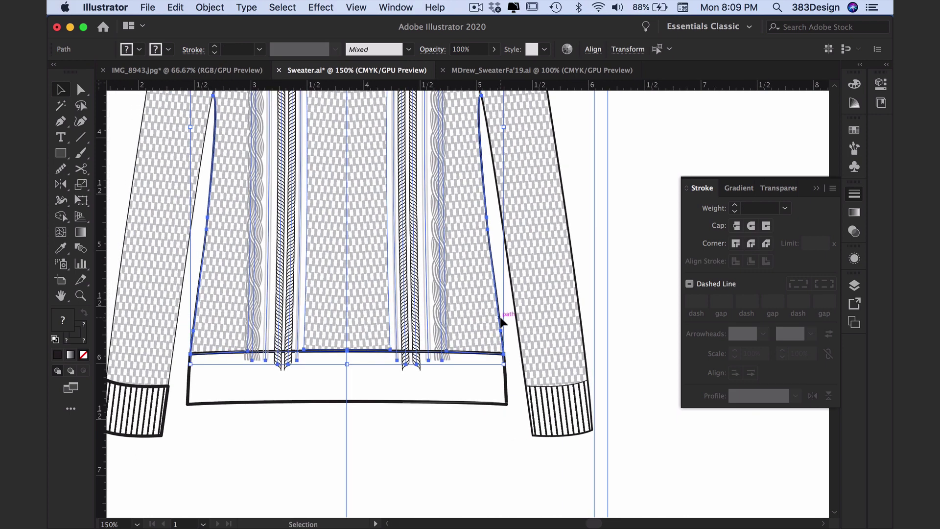
left_click(500, 320)
left_click(486, 421)
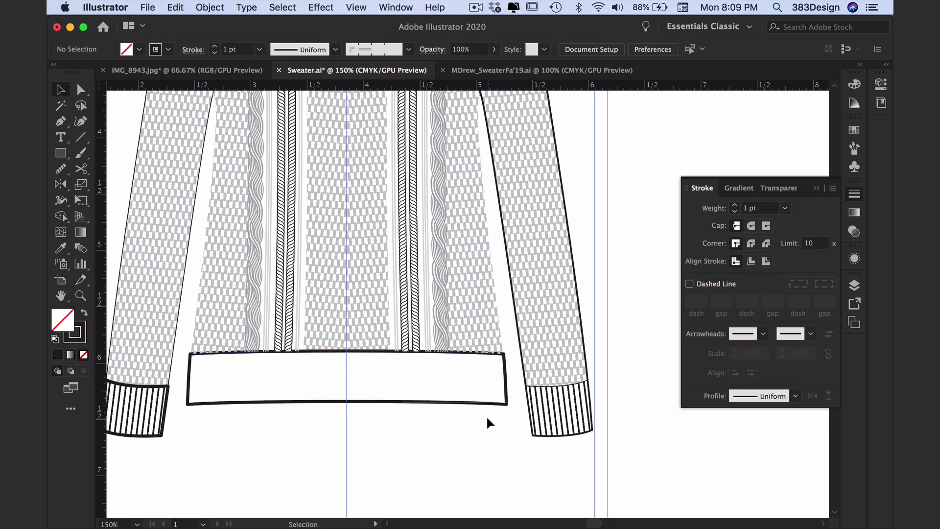
- Reveal the hidden rib fill of the hem band
left_click(460, 404)
key("alt+super+3")
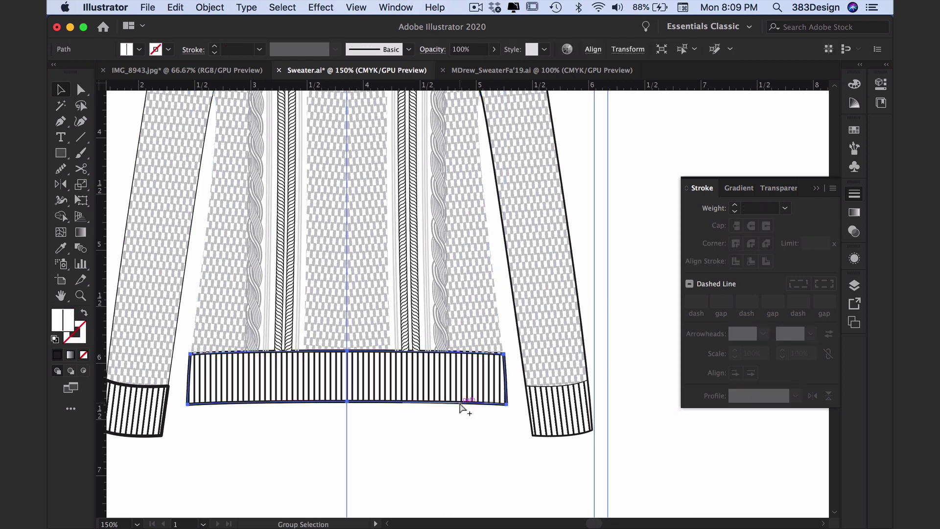
left_click(405, 441)
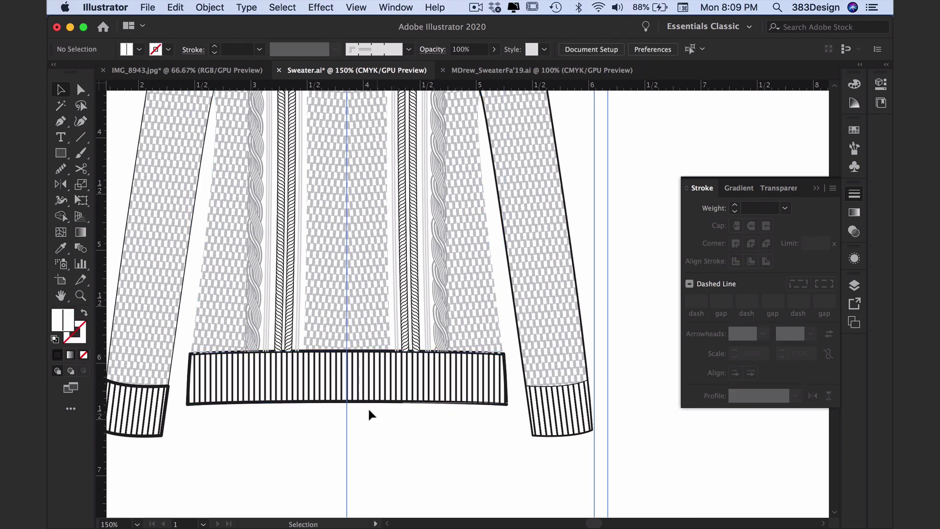
- Hide the hem band's rib fill and remove the stroke from the hem outline beneath it
left_click(356, 404)
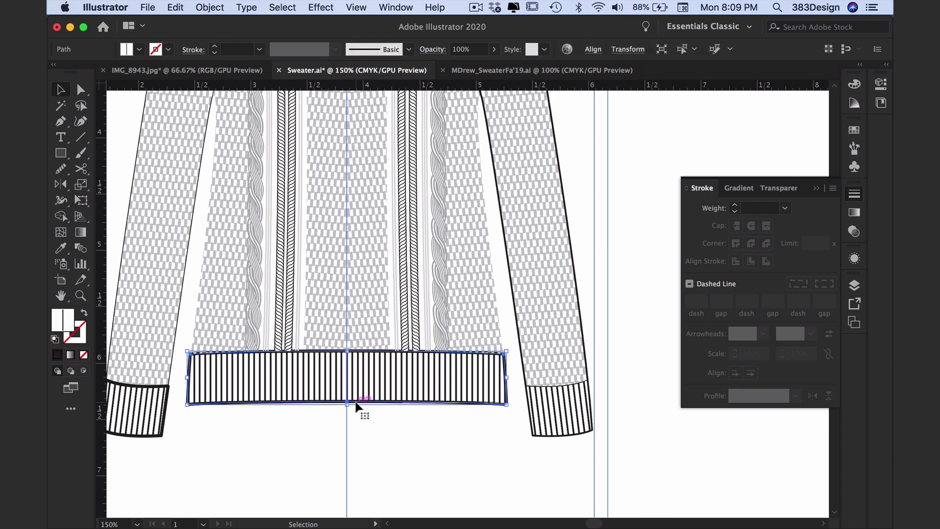
left_click(83, 338)
key("super+3")
left_click(210, 404)
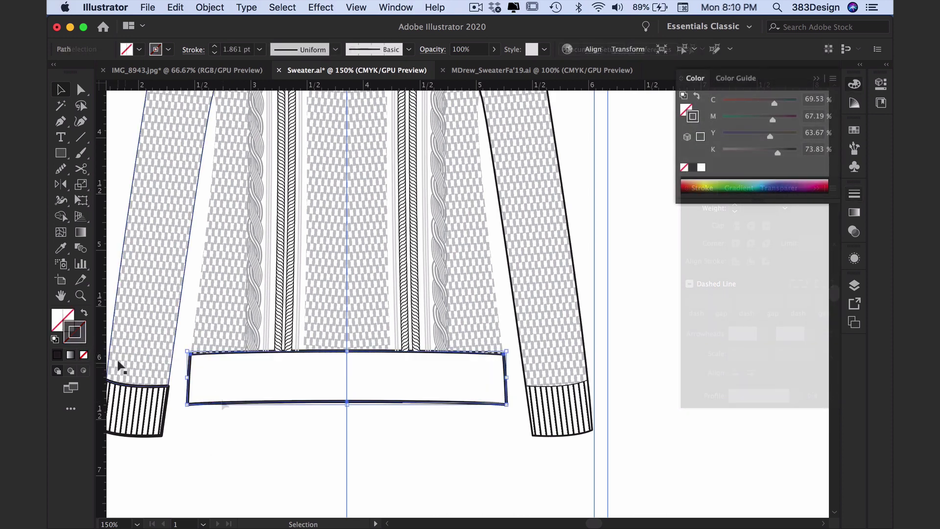
left_click(83, 354)
- Hide the cuff's rib fill and remove the outline strokes from the cuffs and neckband
left_click(108, 381)
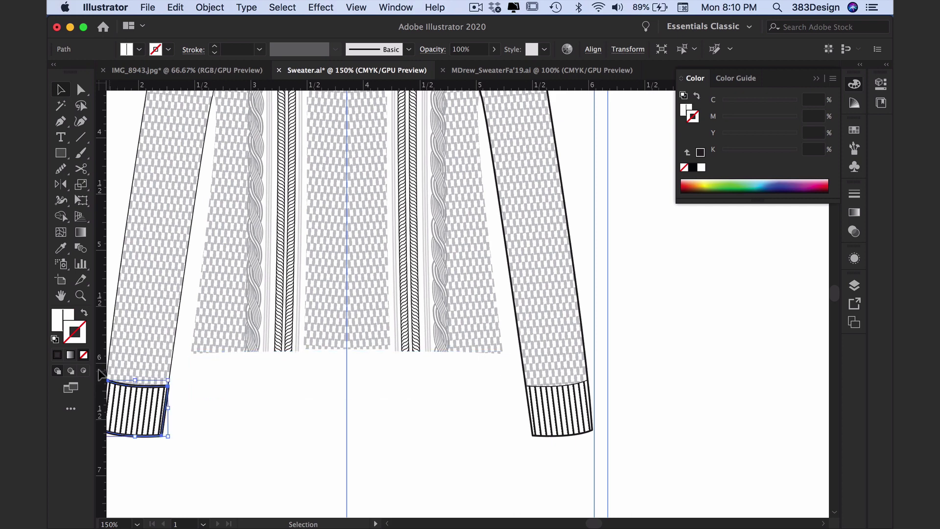
key("super+3")
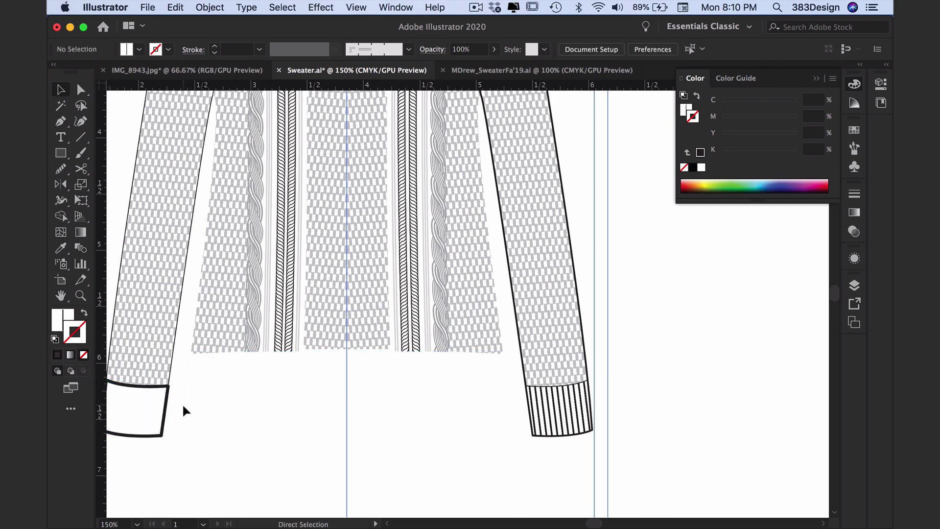
left_click(167, 410)
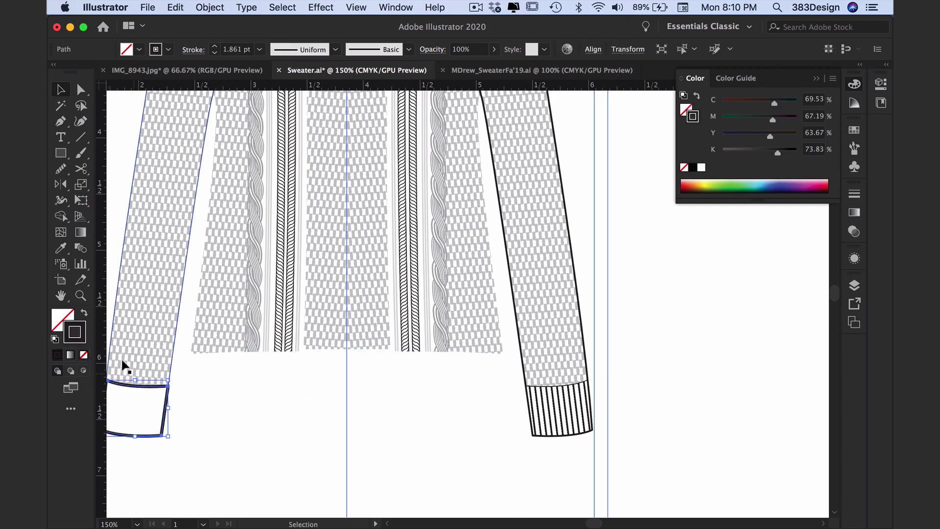
left_click(84, 354)
left_click(546, 405)
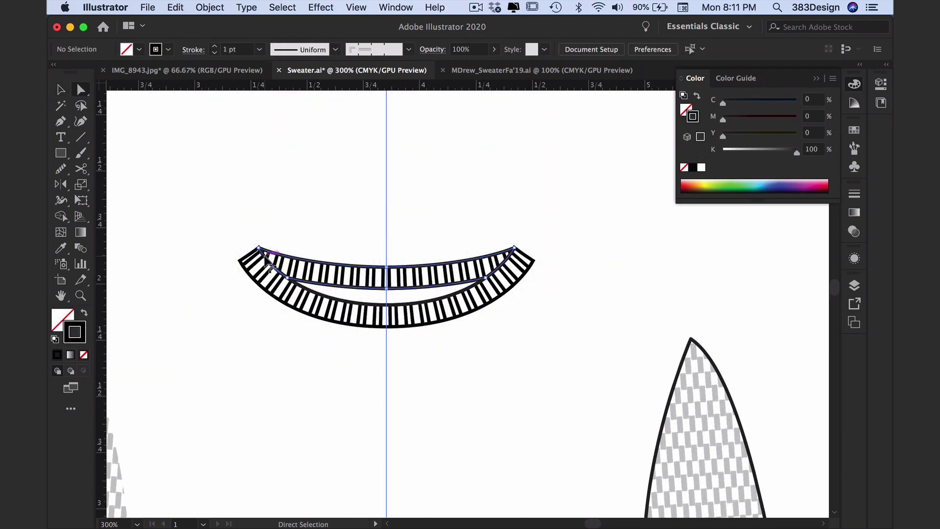
left_click(268, 265)
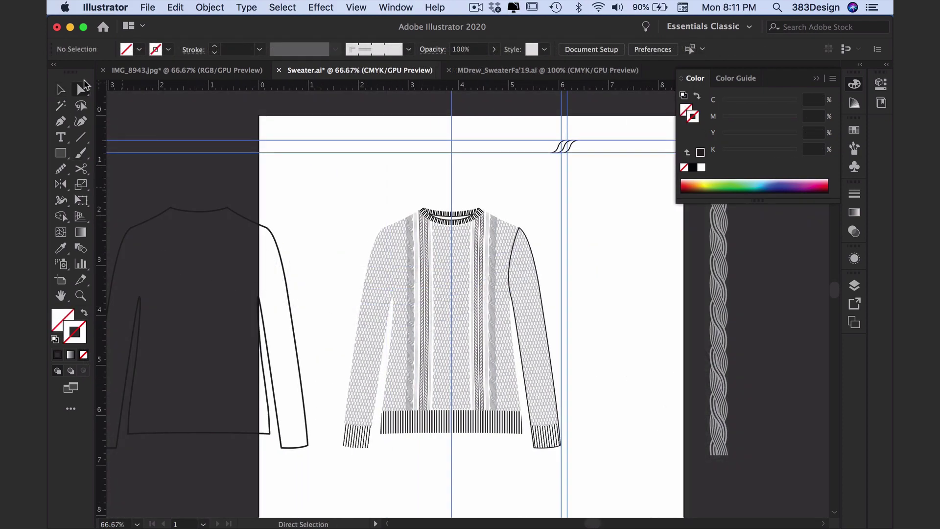
- Move the separate sweater silhouette outline onto the knit sweater artwork
left_click(60, 93)
left_click(243, 216)
mouse_move(243, 216)
left_mouse_down()
mouse_move(235, 206)
mouse_move(483, 211)
left_mouse_up()
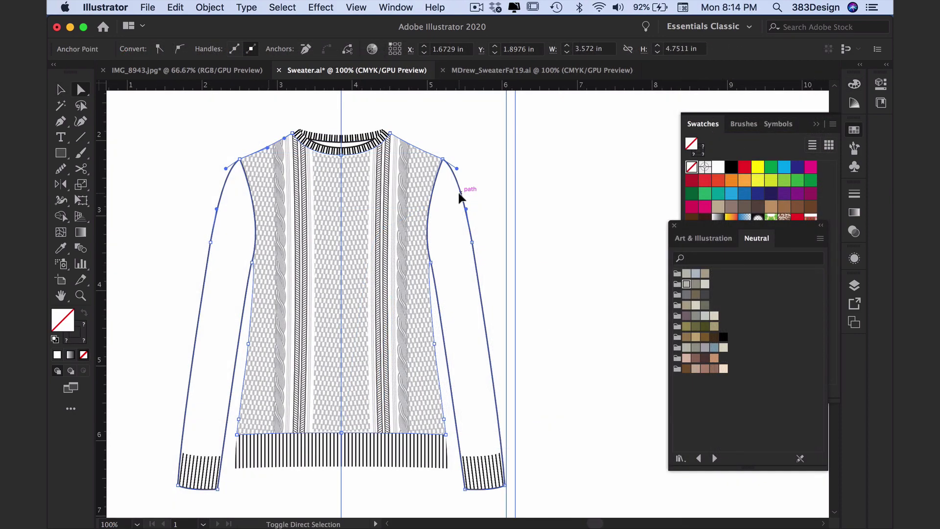
- Fill the body and both sleeve base shapes with a warm grey swatch from the Neutral library
left_click(459, 193, "shift")
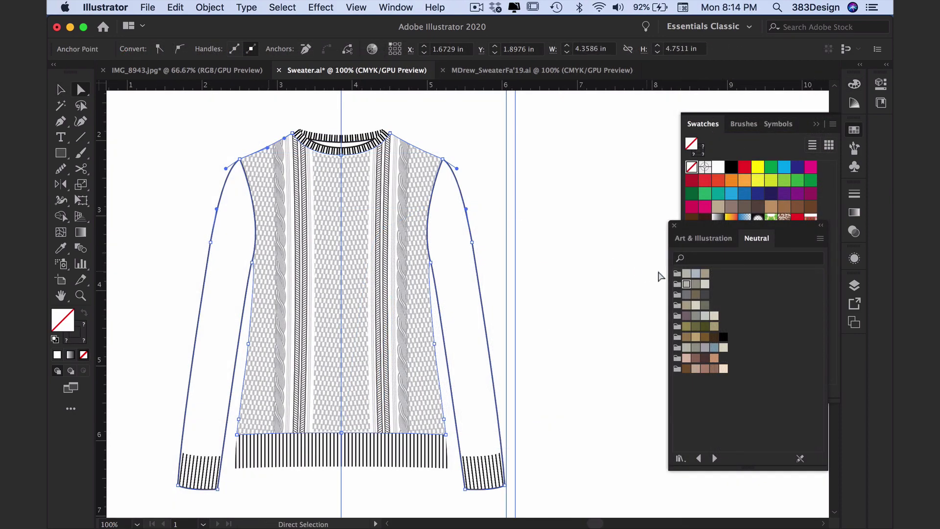
left_click(686, 284)
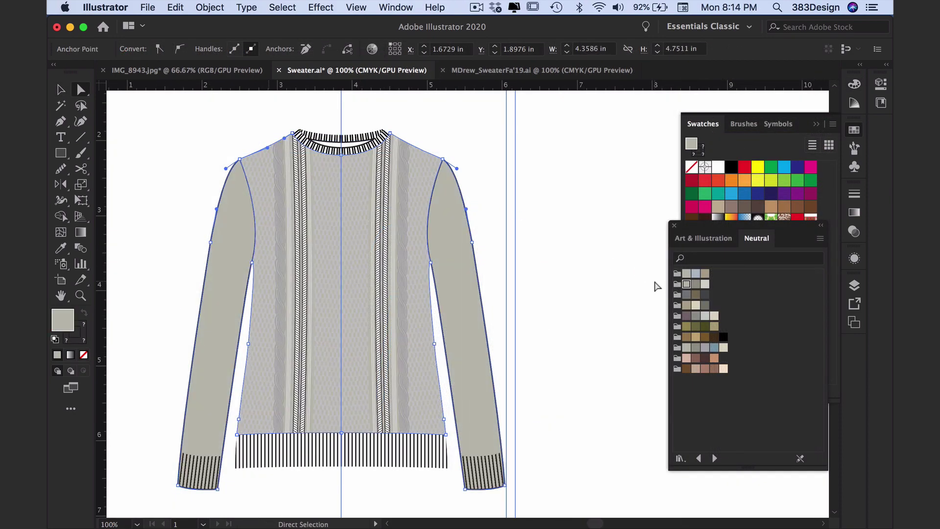
left_click(602, 301)
- Fill the back neckband shape behind the ribbing with the first warm grey Neutral swatch
key("super+space")
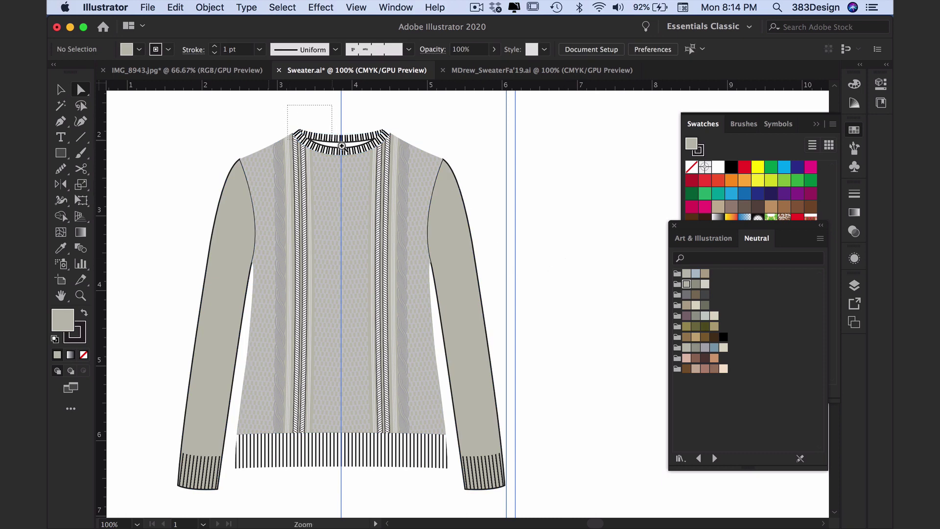
left_click_drag(342, 145, 345, 148)
left_click(323, 319)
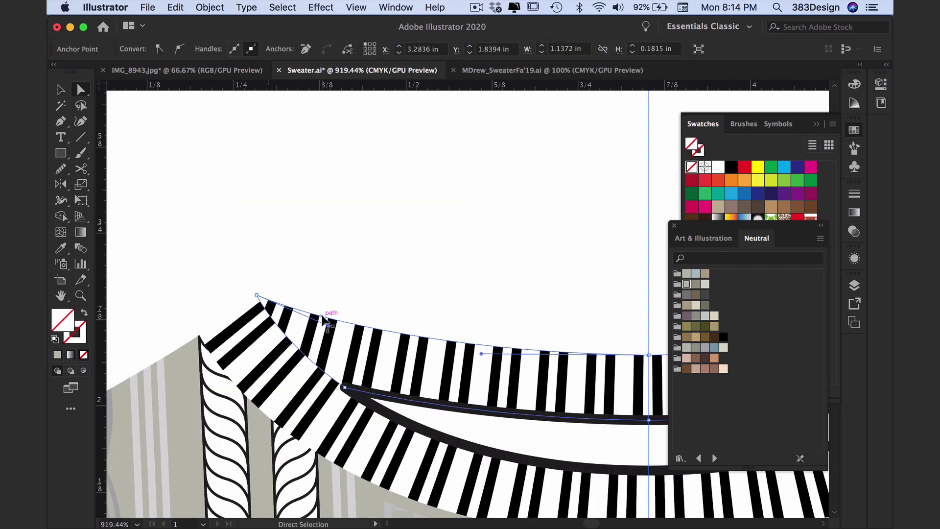
left_click(273, 291)
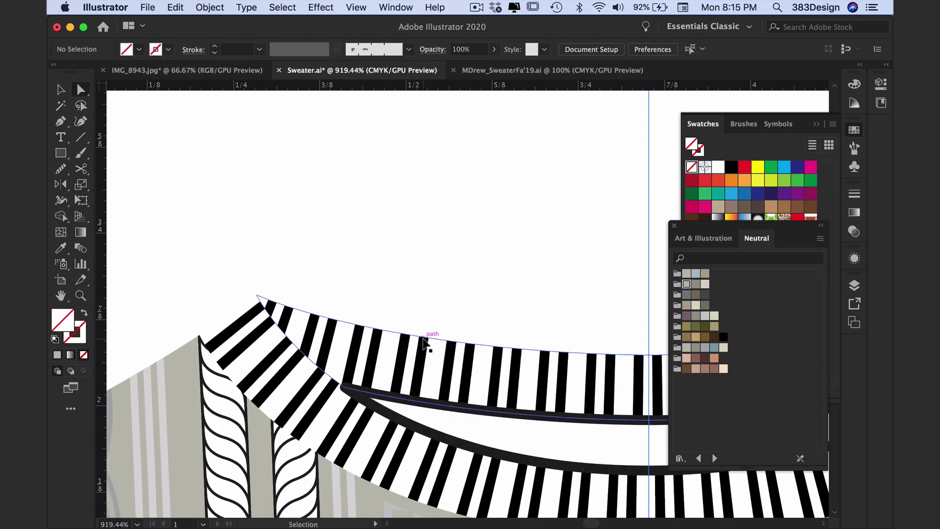
left_click(425, 342)
left_click(687, 274)
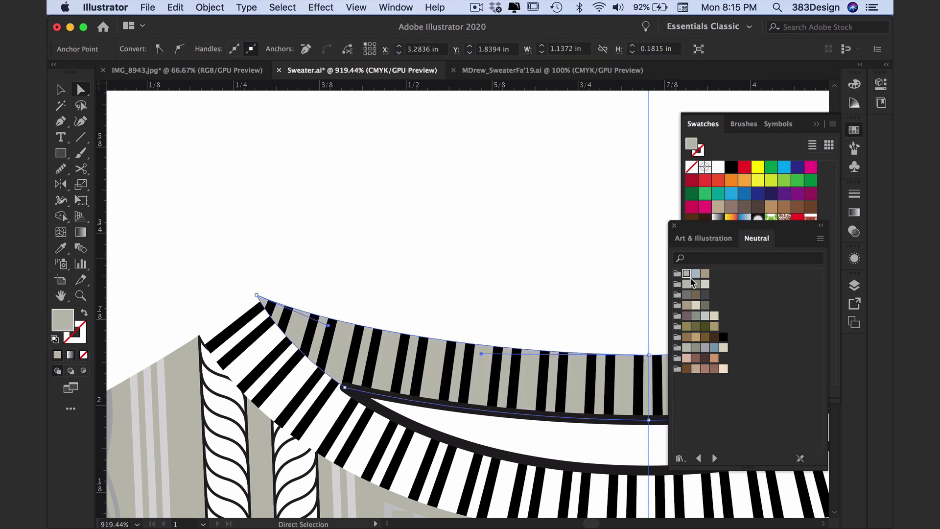
left_click(442, 298)
left_click_drag(413, 337, 292, 235)
left_click(337, 272, "alt+super")
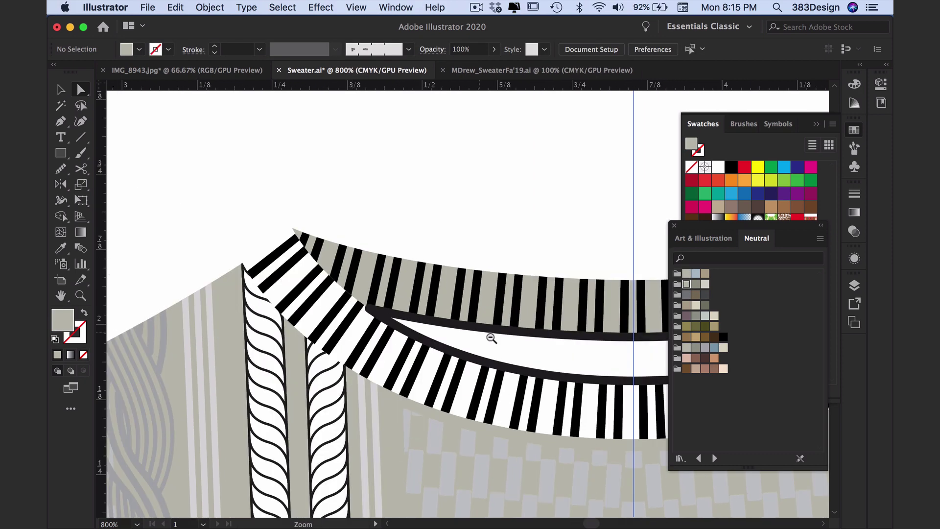
left_click(508, 349, "alt+super")
left_click_drag(502, 323, 438, 323)
left_click(237, 216)
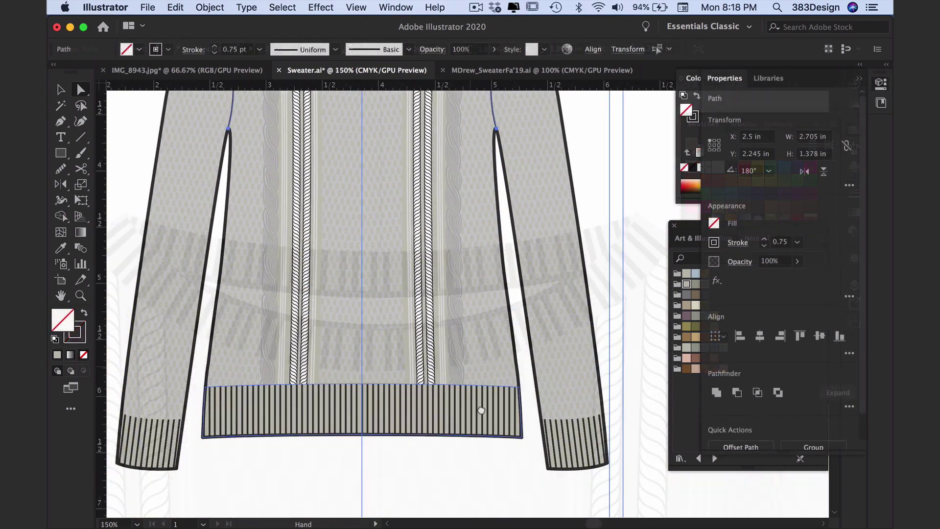
- Set the two wide braided cables to Multiply blending and lower the opacity to about half
left_click(491, 420)
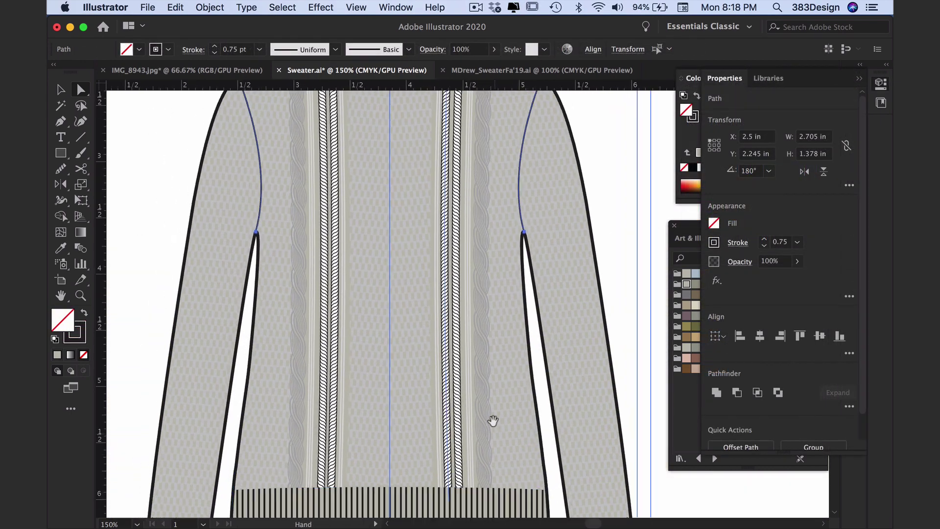
left_click(477, 352, "super")
left_click(458, 332, "super")
left_click_drag(420, 329, 471, 357)
left_click(532, 344)
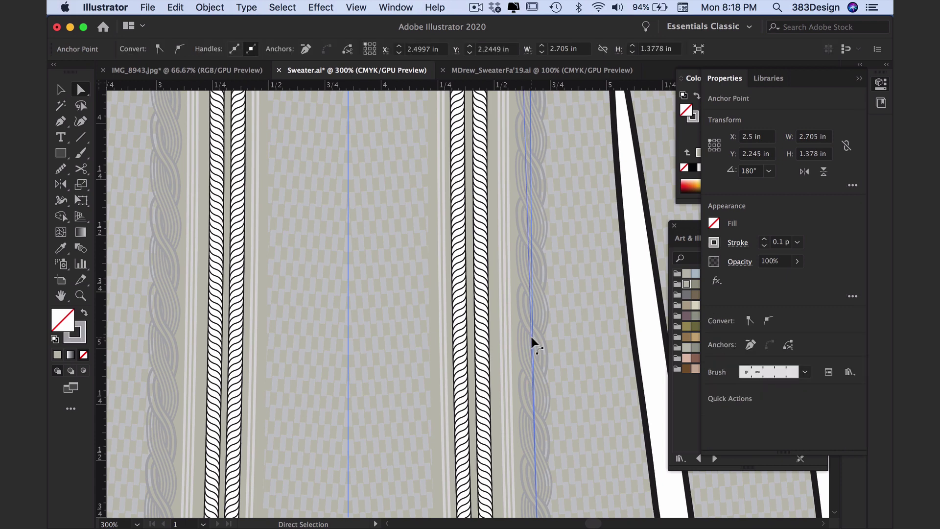
left_click(168, 363, "shift")
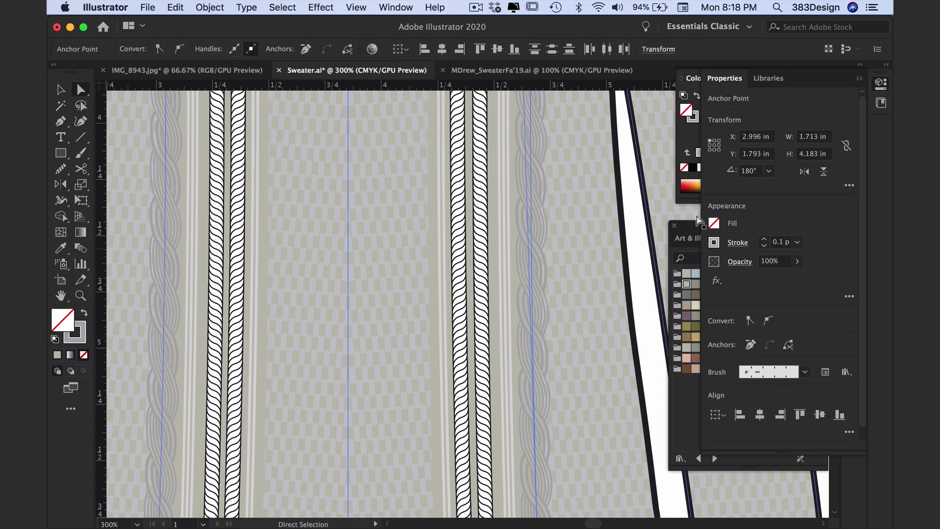
left_click(738, 262)
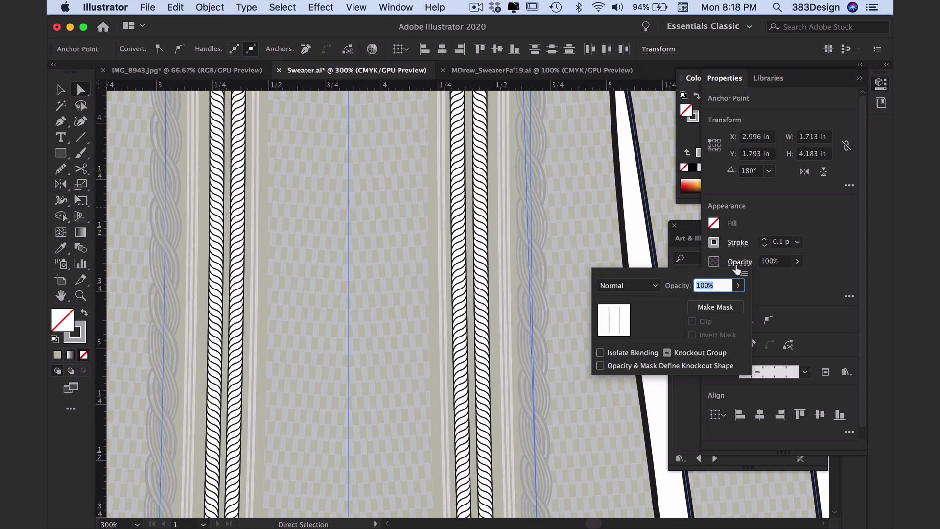
left_click(656, 288)
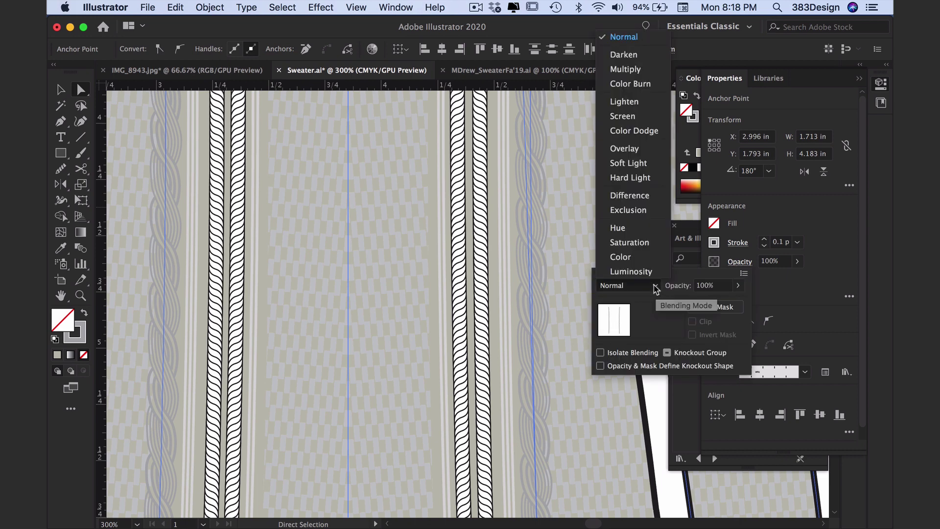
left_click(626, 70)
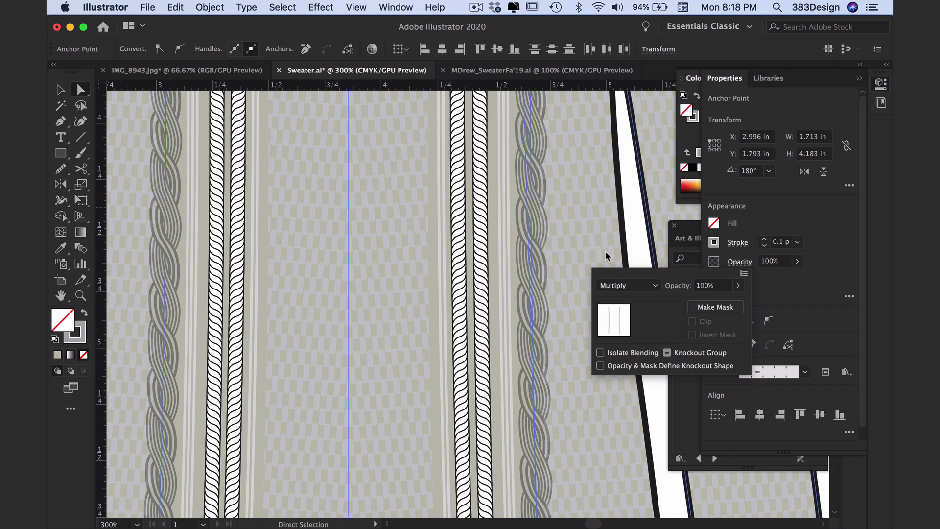
left_click(737, 287)
left_click_drag(722, 301, 711, 302)
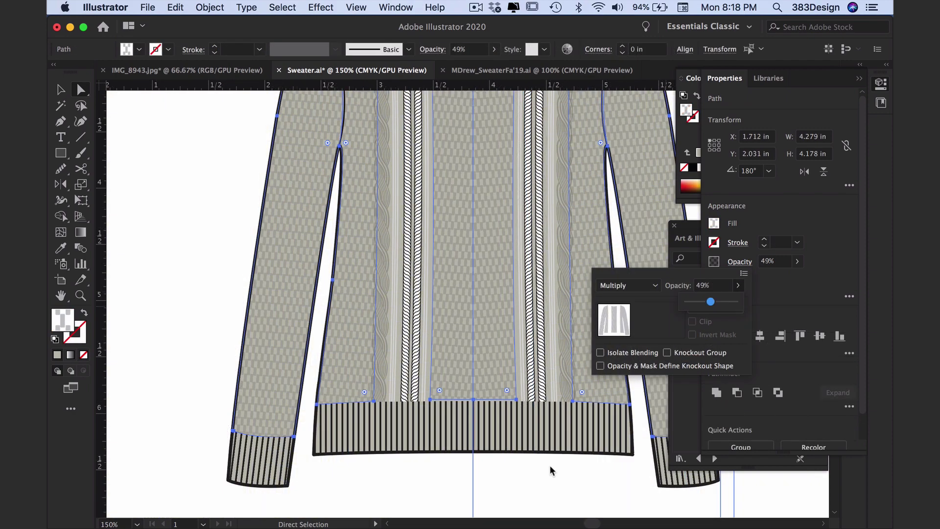
- Change the blending mode of the thin rib stripes running alongside the narrow rope cables
left_click(552, 471)
left_click(512, 281)
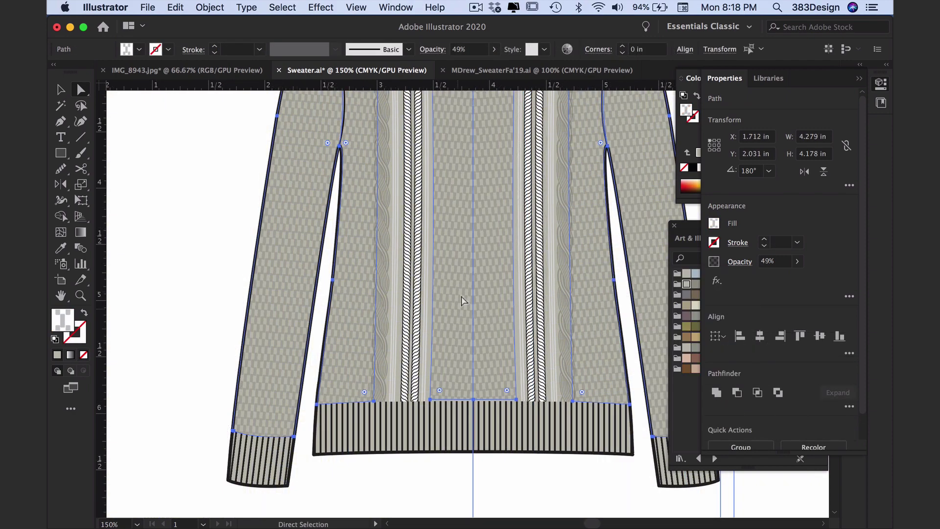
left_click_drag(464, 297, 395, 437)
left_click(482, 301)
left_click(450, 310, "shift")
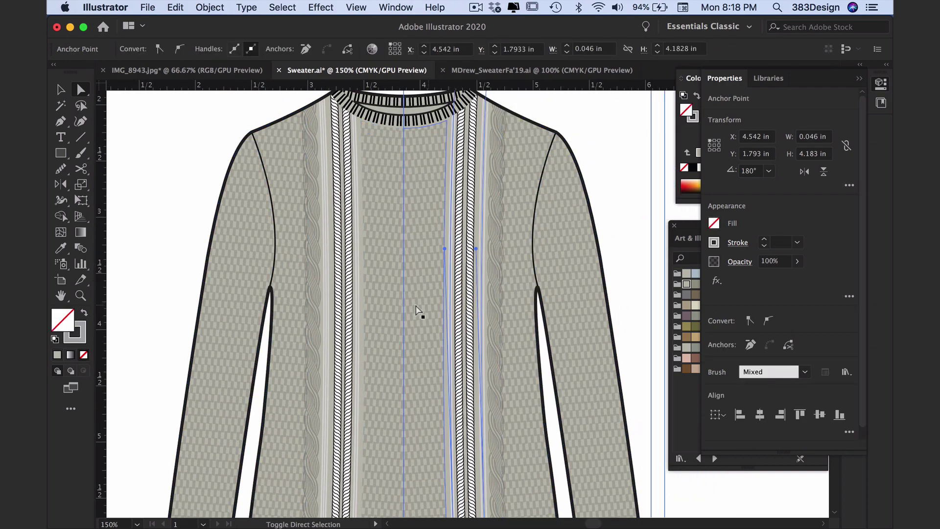
left_click(357, 314, "shift")
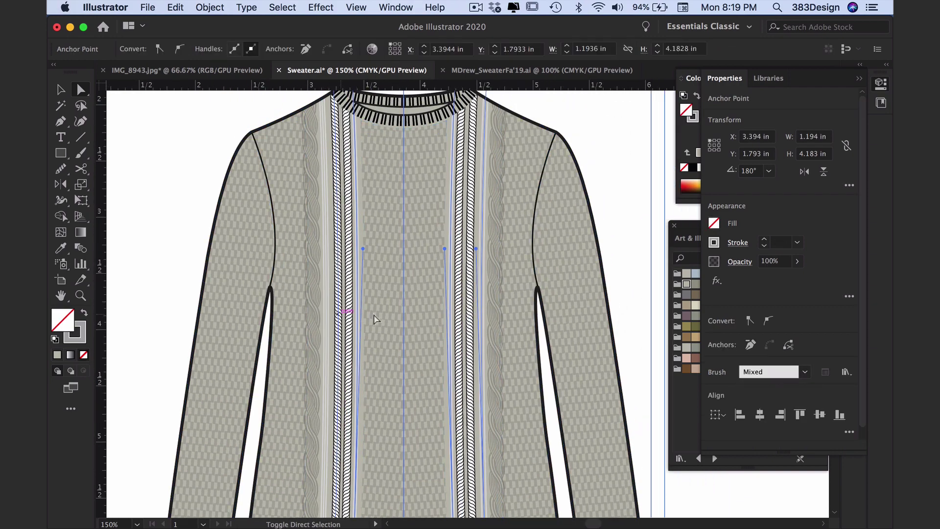
left_click(738, 261)
left_click(626, 285)
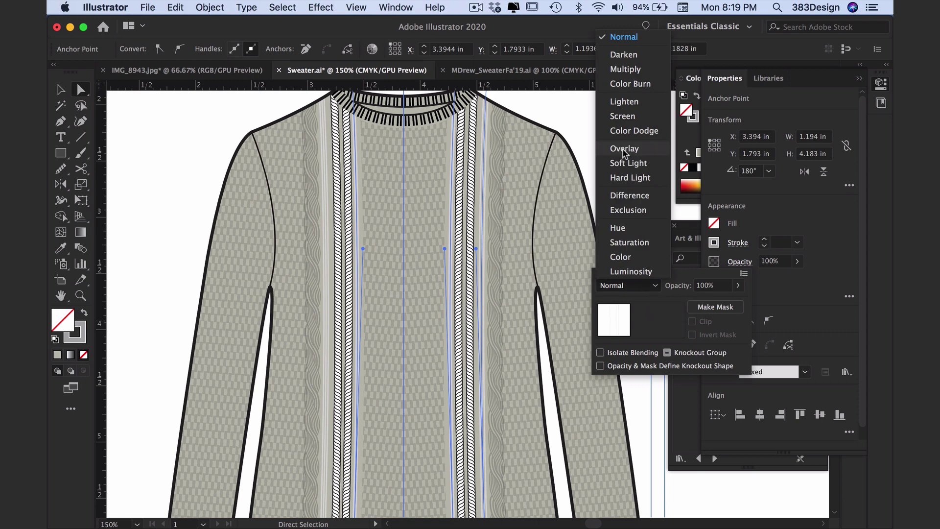
left_click(621, 97)
- Set the narrow rope cables to Multiply blending and open their opacity adjustment
left_click(831, 255)
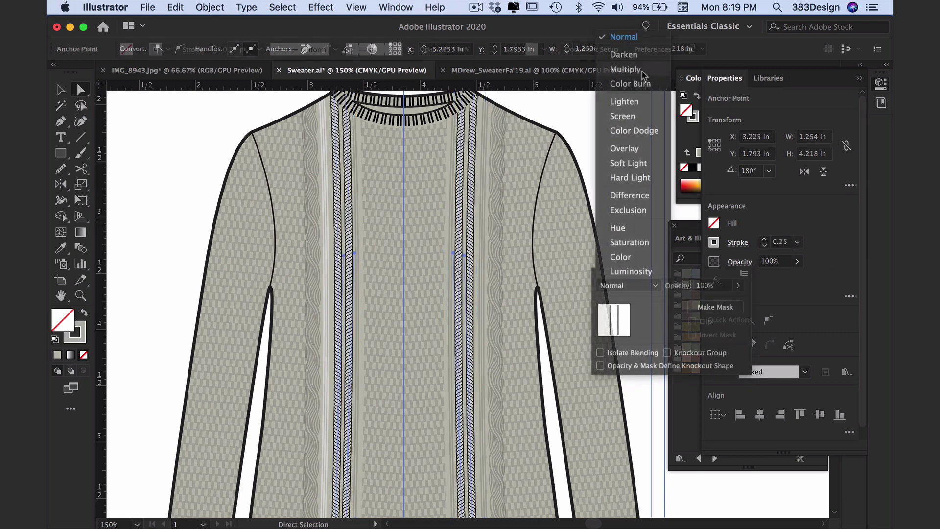
left_click(641, 72)
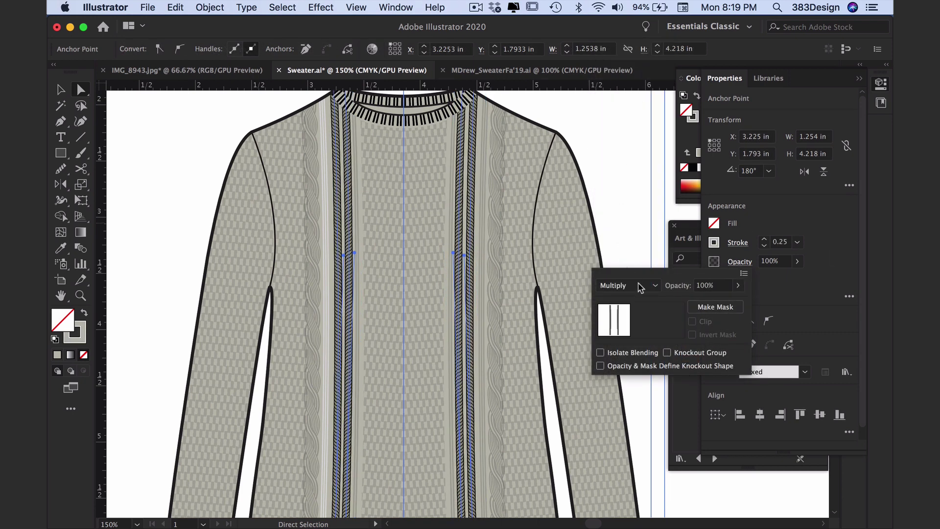
left_click(738, 285)
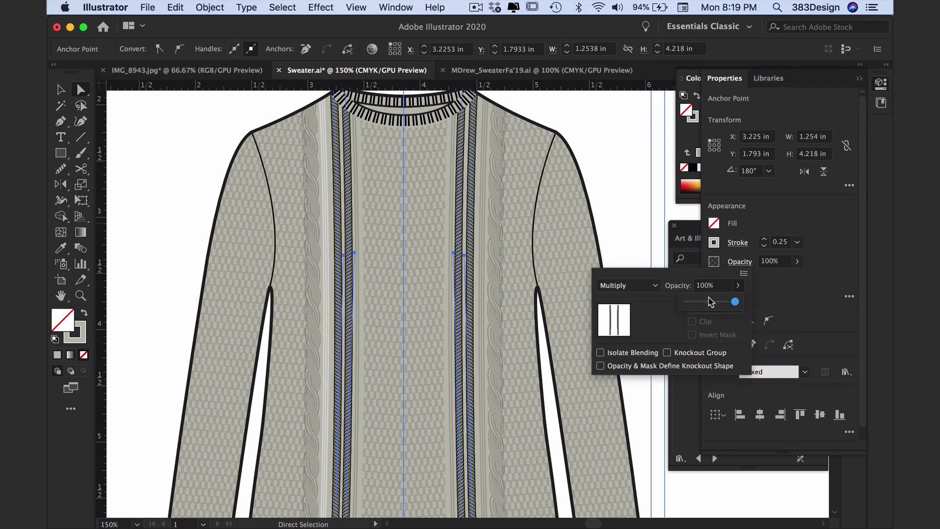